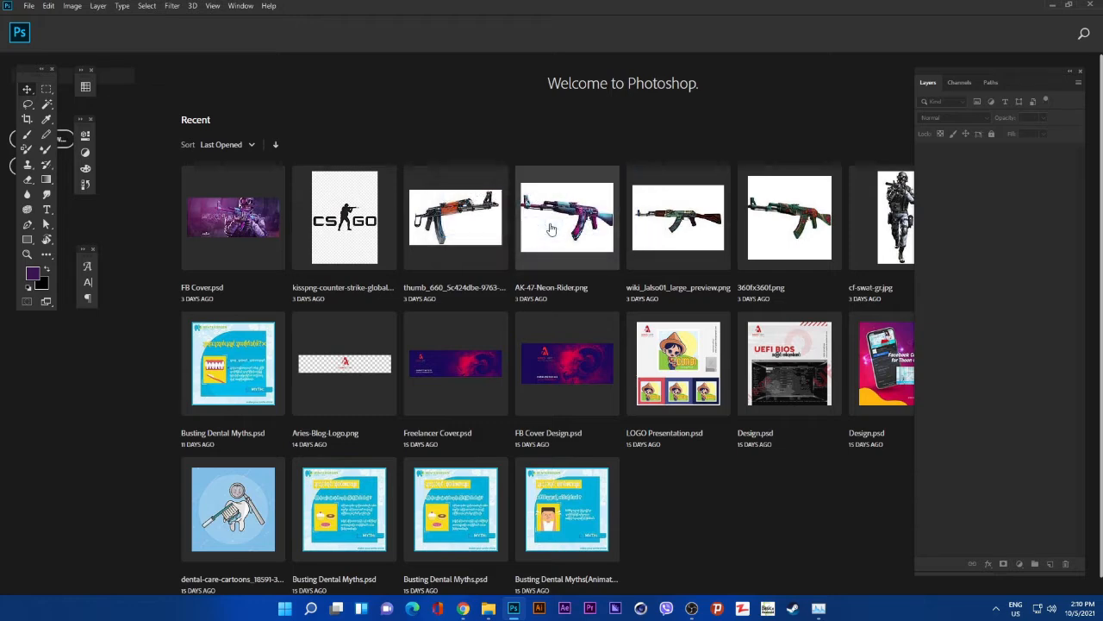
Open the portrait photo 7igJYpKIVg.jpg from the Desktop
{"action": "left_click", "coordinate": [28, 7]}
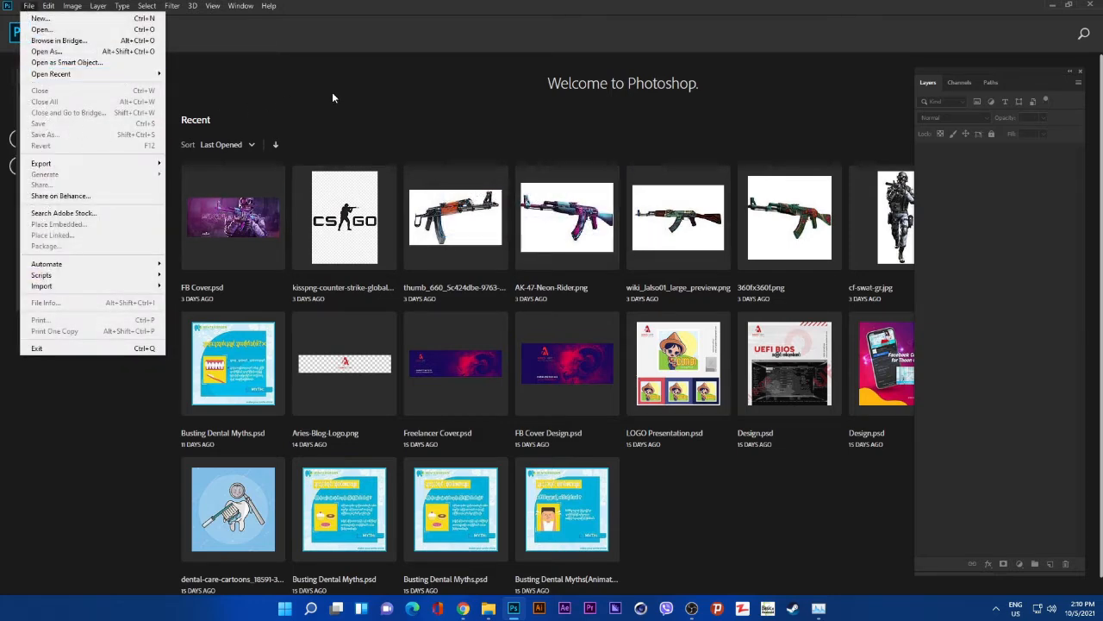
{"action": "left_click", "coordinate": [384, 93]}
{"action": "left_click", "coordinate": [27, 8]}
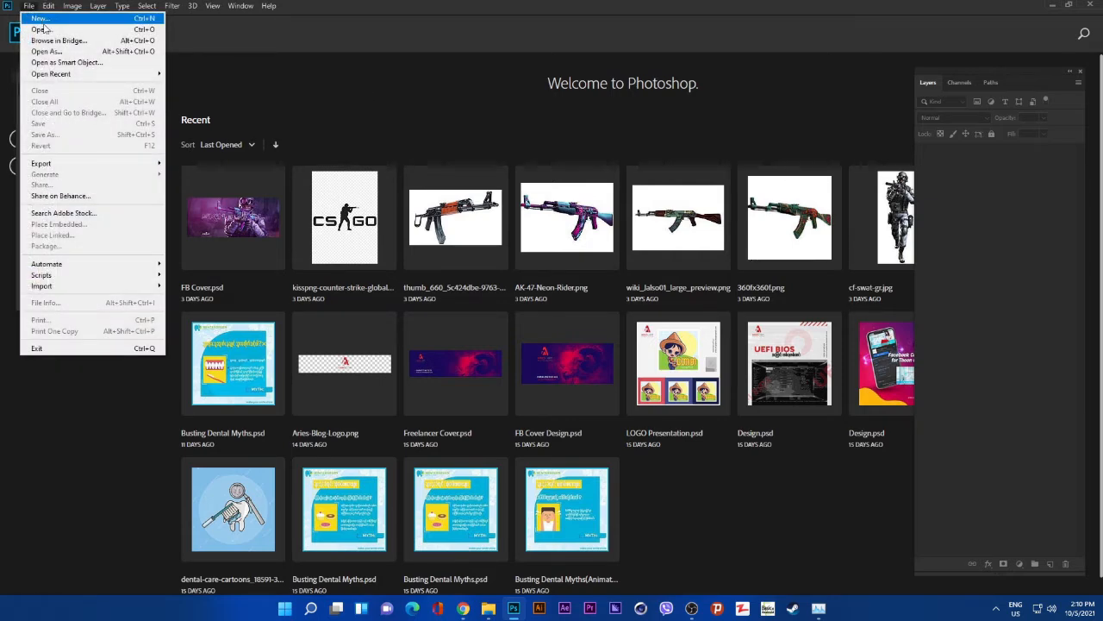
{"action": "left_click", "coordinate": [41, 30]}
{"action": "left_click", "coordinate": [599, 198]}
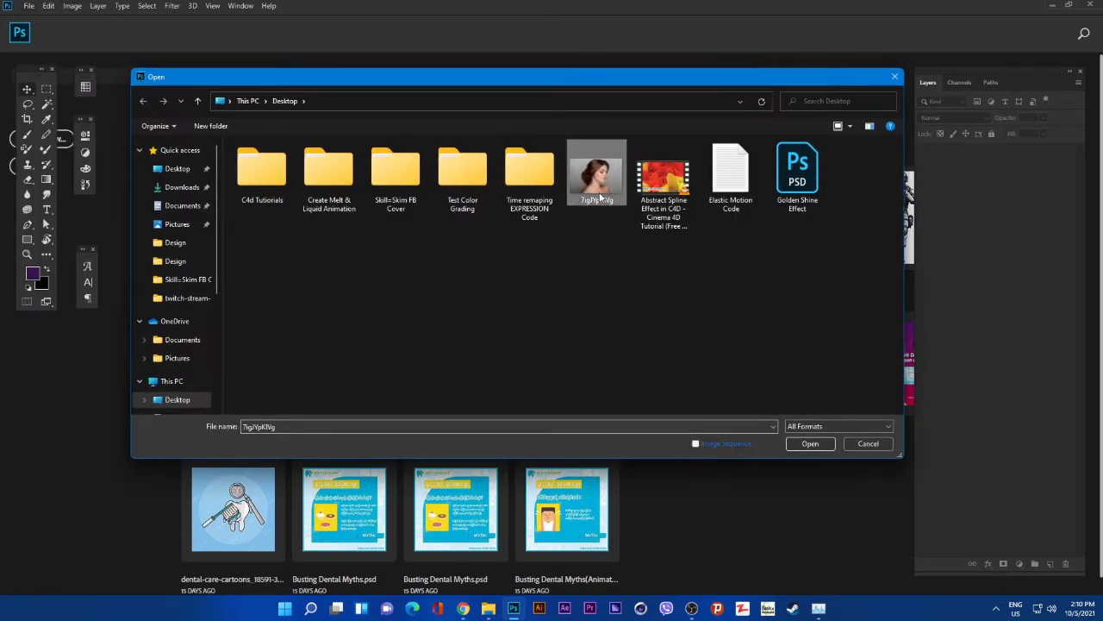
{"action": "left_click", "coordinate": [795, 444]}
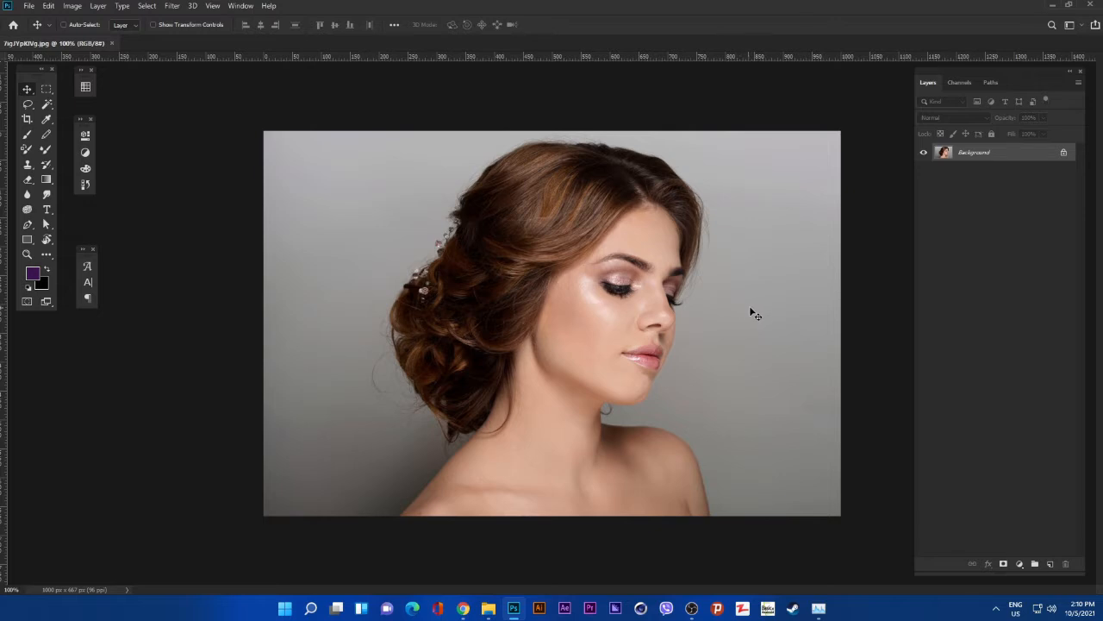
Duplicate the Background layer of the portrait
{"action": "scroll", "coordinate": [761, 307], "scroll_direction": "up", "scroll_amount": 1}
{"action": "scroll", "coordinate": [761, 307], "scroll_direction": "up", "scroll_amount": 1}
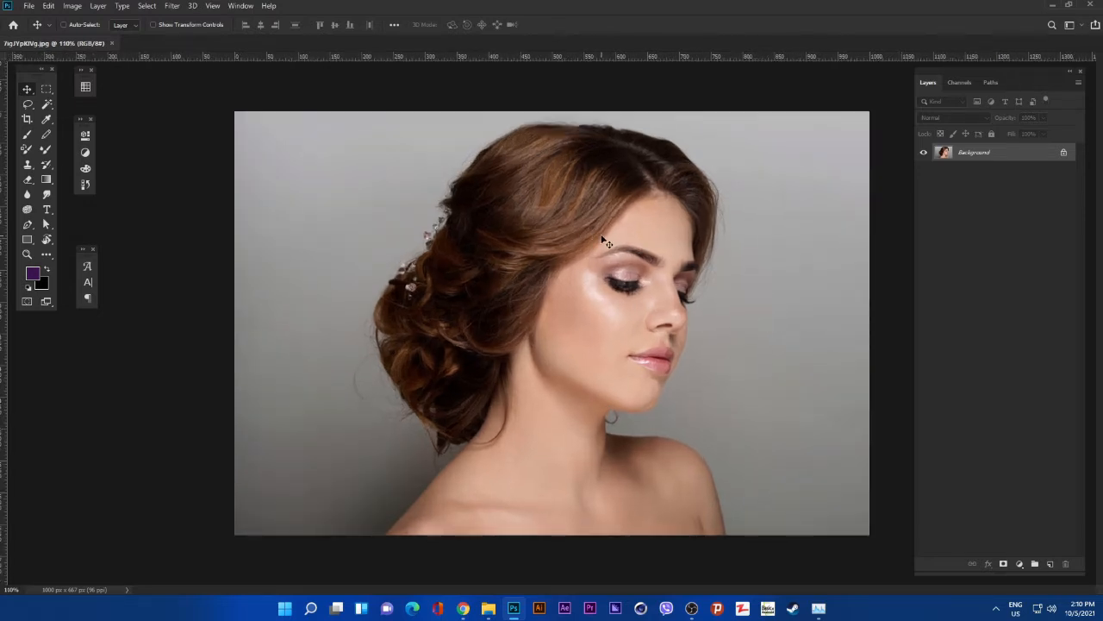
{"action": "left_click_drag", "start_coordinate": [968, 153], "coordinate": [1050, 565]}
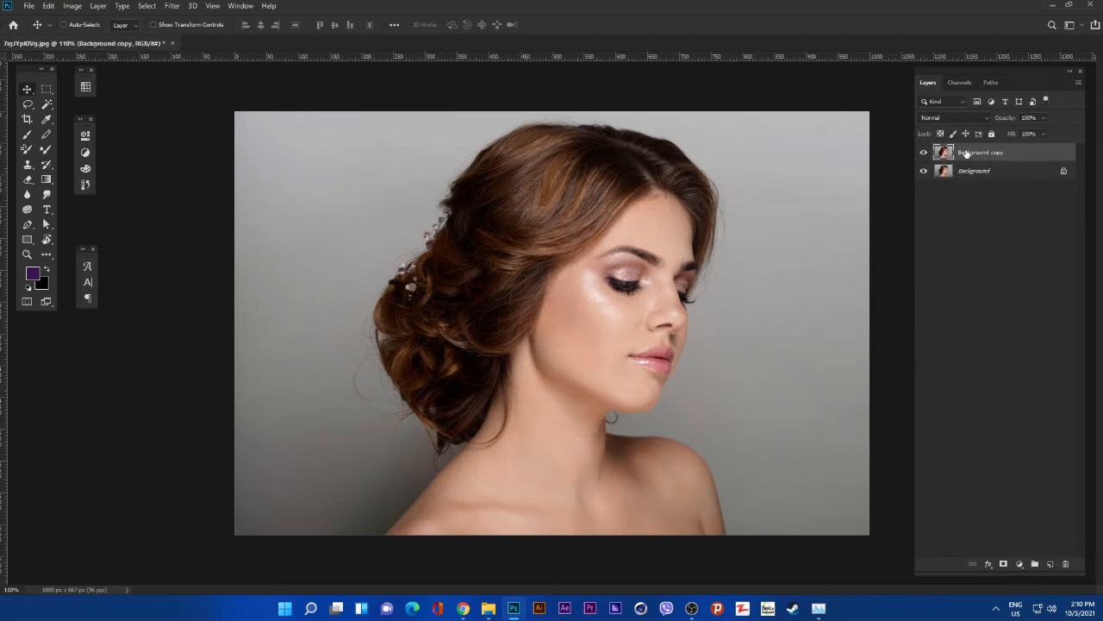
Invert the colours of the Background copy layer and set its blend mode to Vivid Light
{"action": "left_click", "coordinate": [145, 7]}
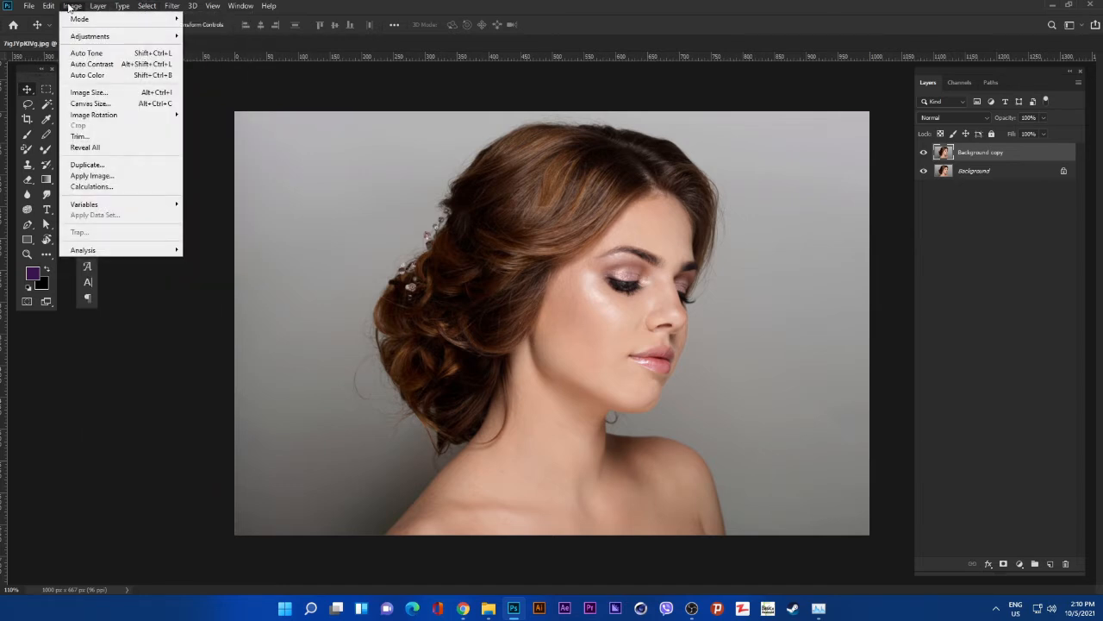
{"action": "left_click", "coordinate": [450, 196]}
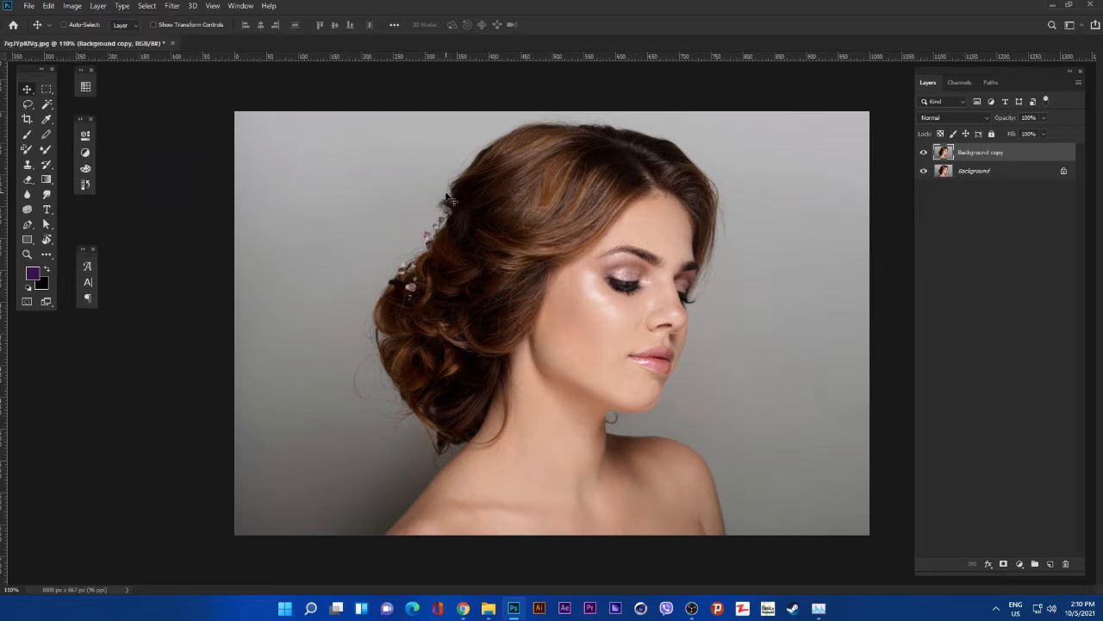
{"action": "key", "text": "ctrl+i"}
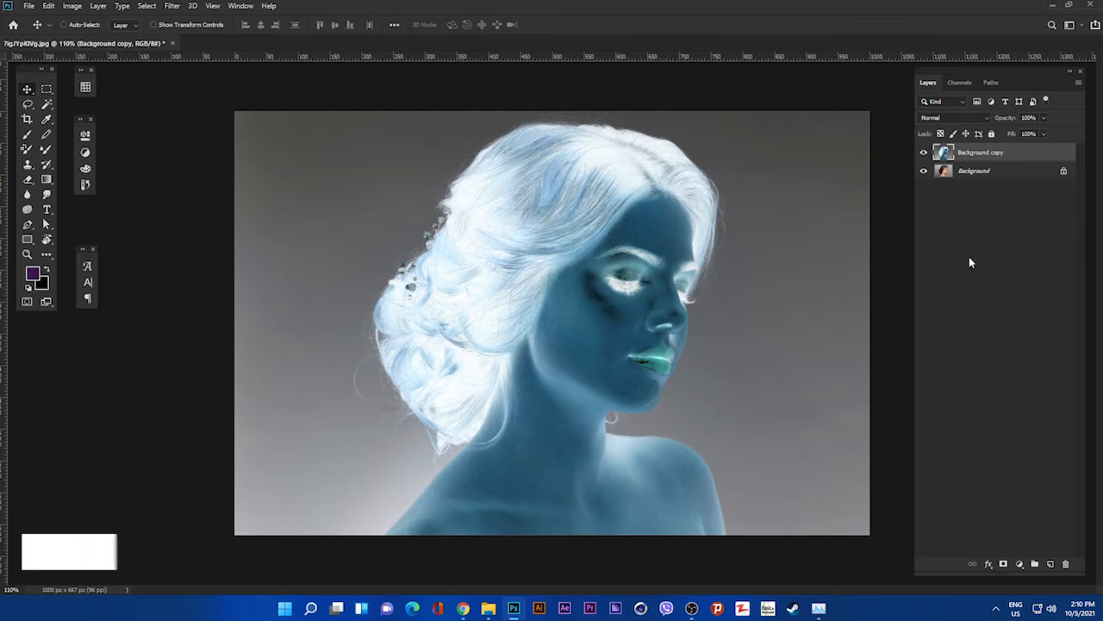
{"action": "left_click", "coordinate": [948, 118]}
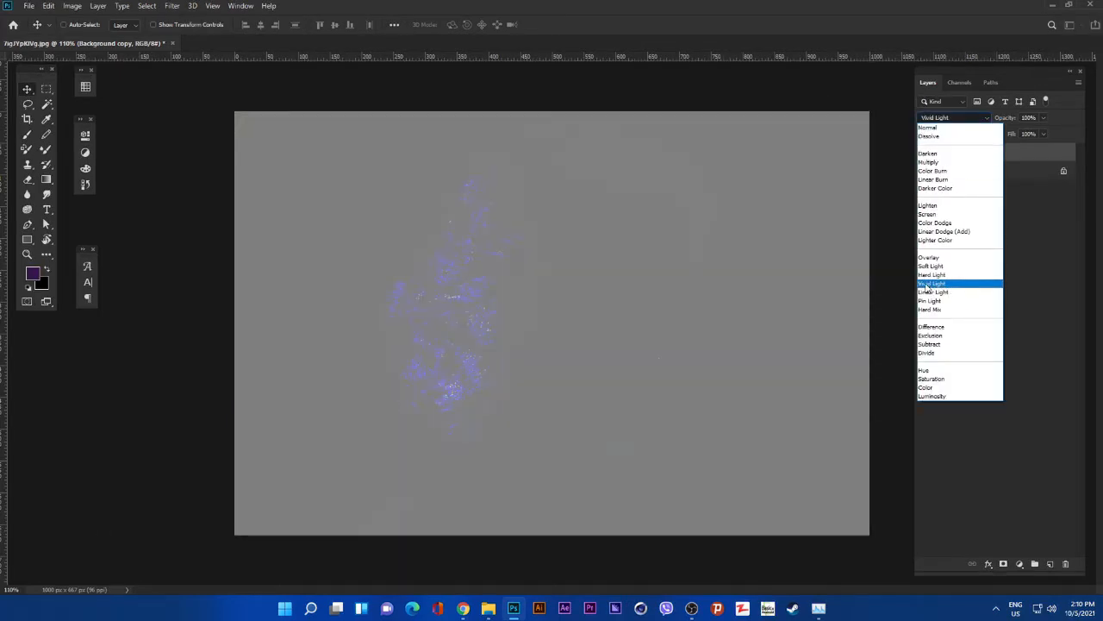
{"action": "left_click", "coordinate": [932, 283]}
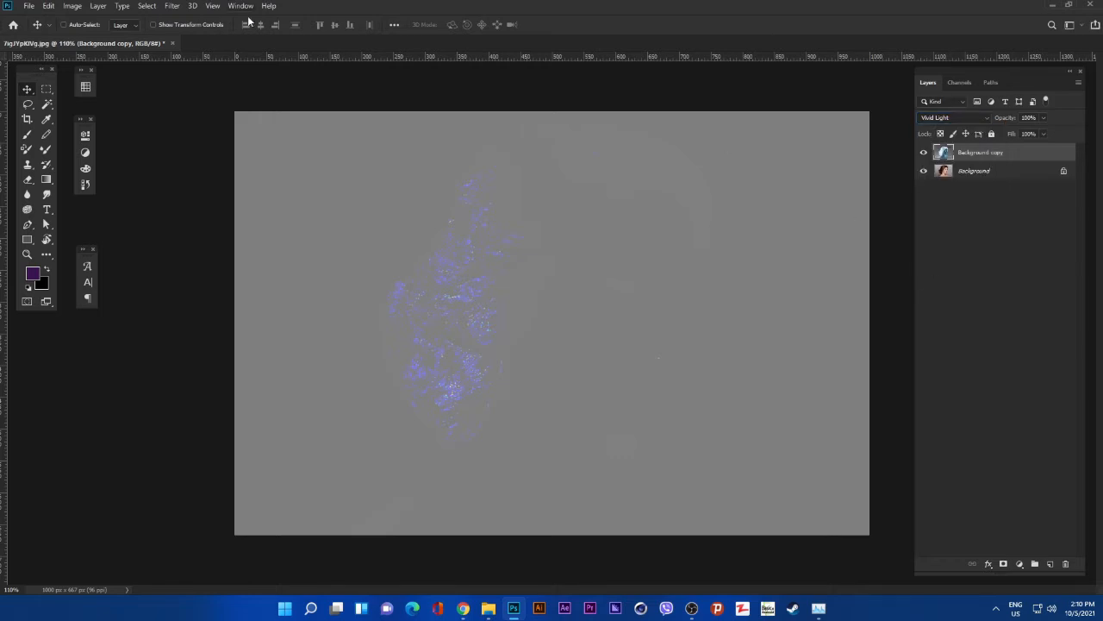
Apply a High Pass filter to the Background copy layer, adjusting the radius while checking the face in the preview
{"action": "left_click", "coordinate": [172, 6]}
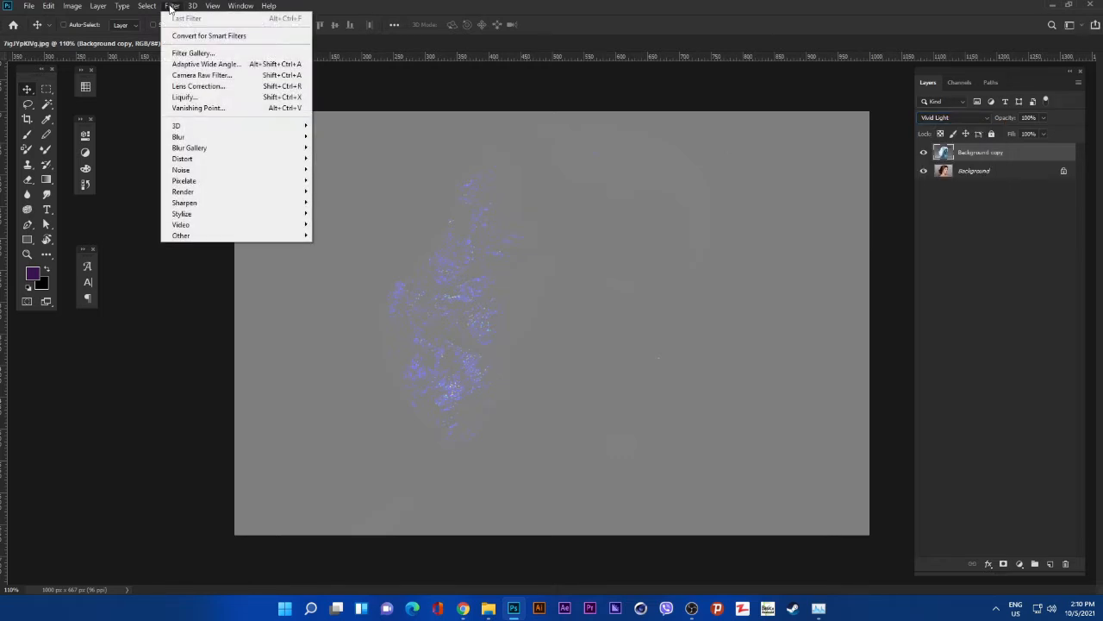
{"action": "mouse_move", "coordinate": [247, 237]}
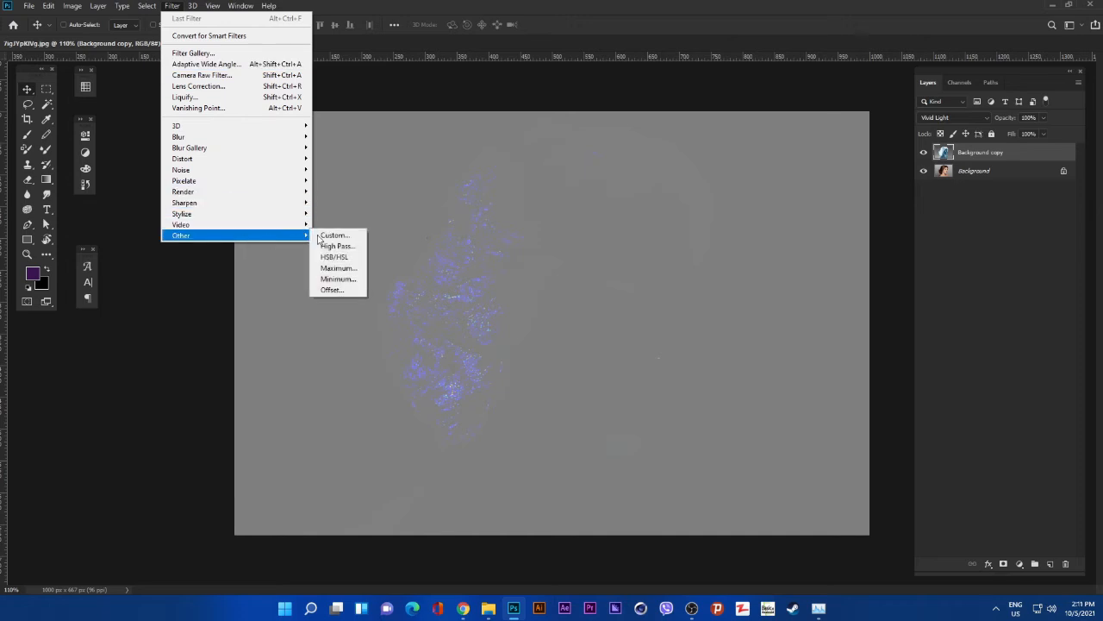
{"action": "left_click", "coordinate": [334, 247]}
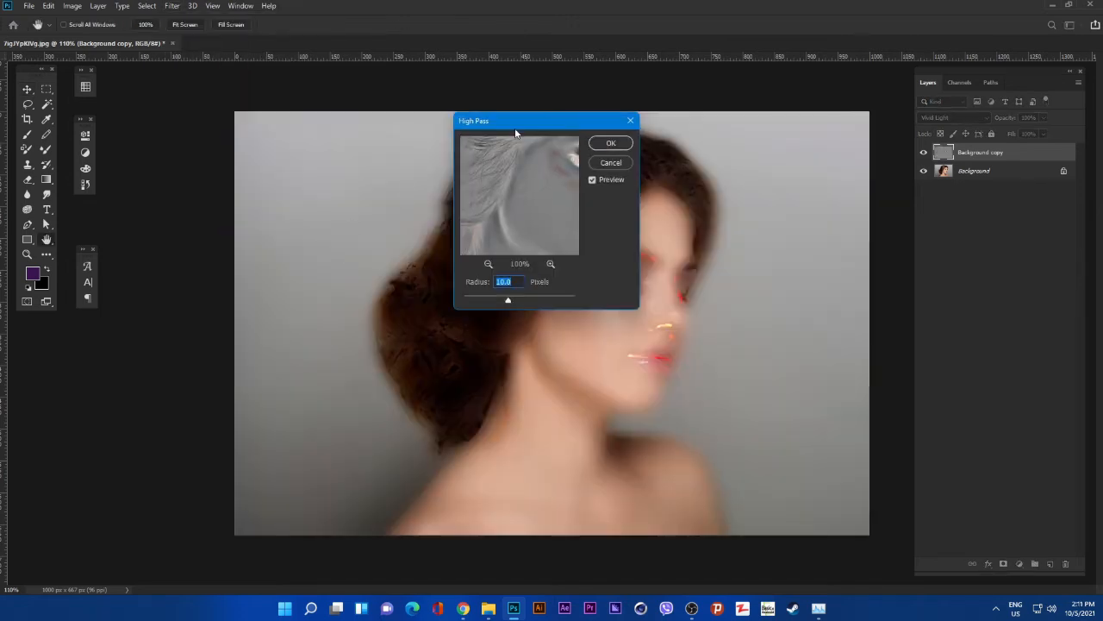
{"action": "left_click_drag", "start_coordinate": [520, 131], "coordinate": [305, 165]}
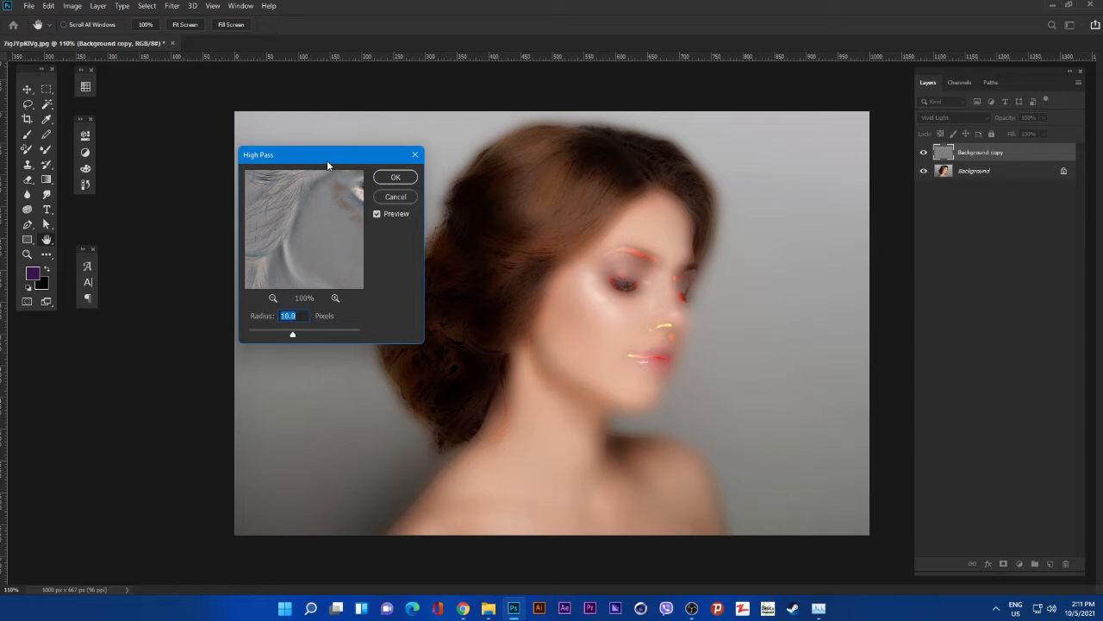
{"action": "left_click_drag", "start_coordinate": [321, 240], "coordinate": [341, 305]}
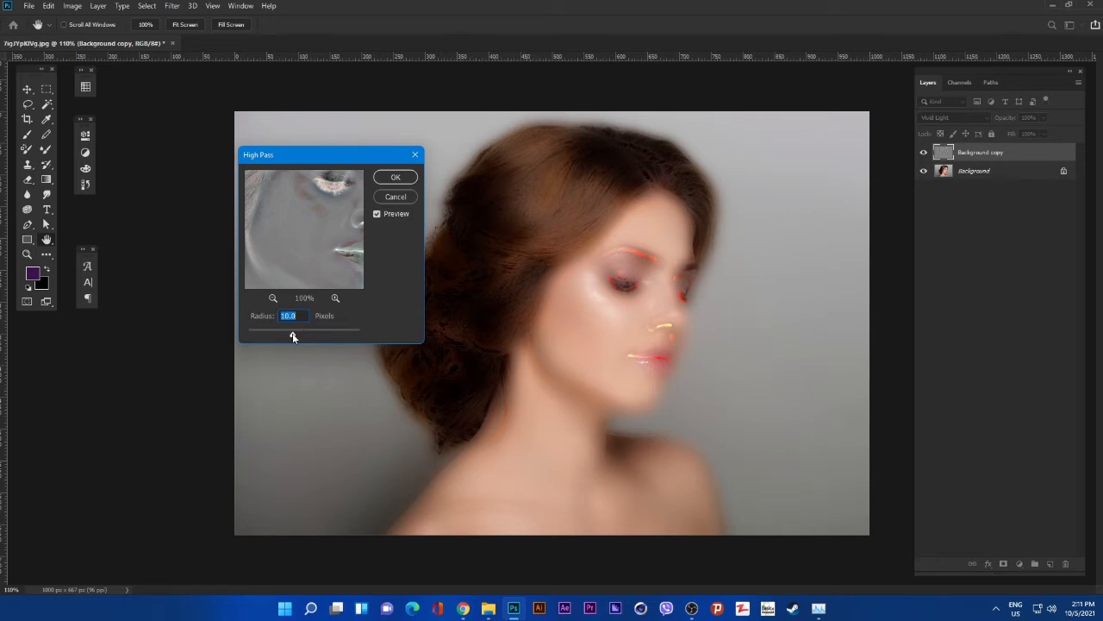
{"action": "left_click_drag", "start_coordinate": [293, 336], "coordinate": [289, 337]}
{"action": "left_click", "coordinate": [406, 180]}
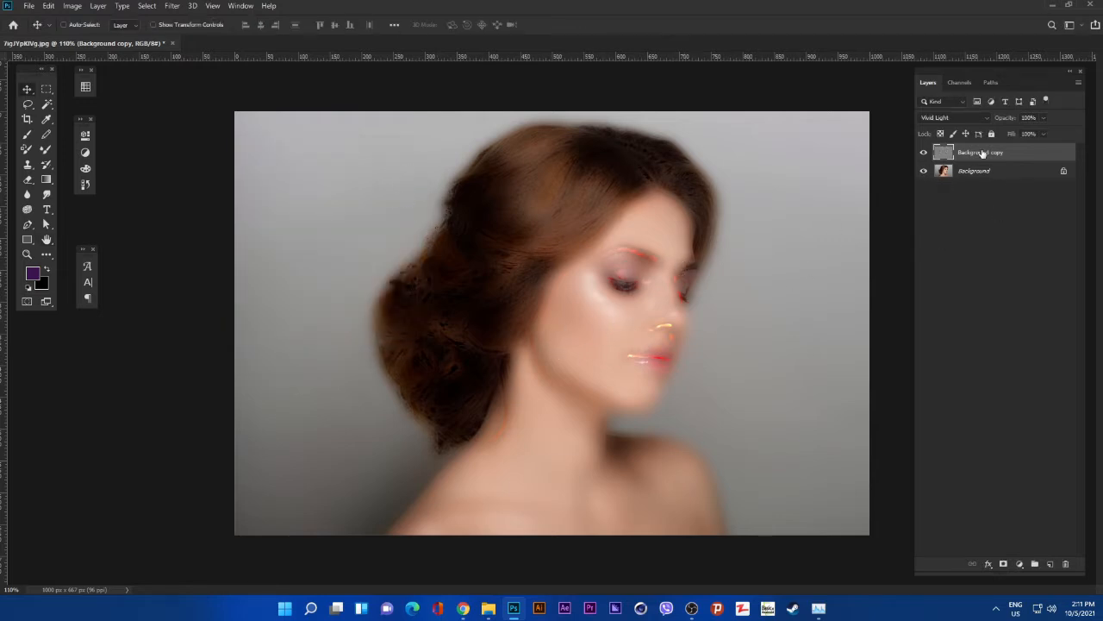
Apply a Gaussian Blur with a radius of 1.5 pixels to the Background copy layer
{"action": "left_click", "coordinate": [170, 7]}
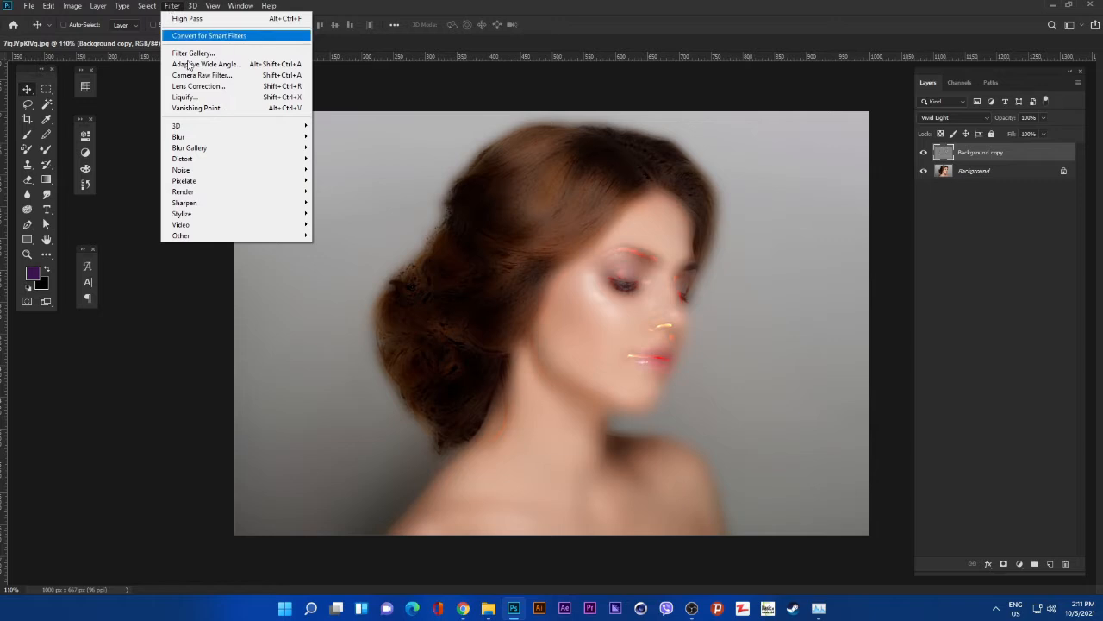
{"action": "mouse_move", "coordinate": [283, 140]}
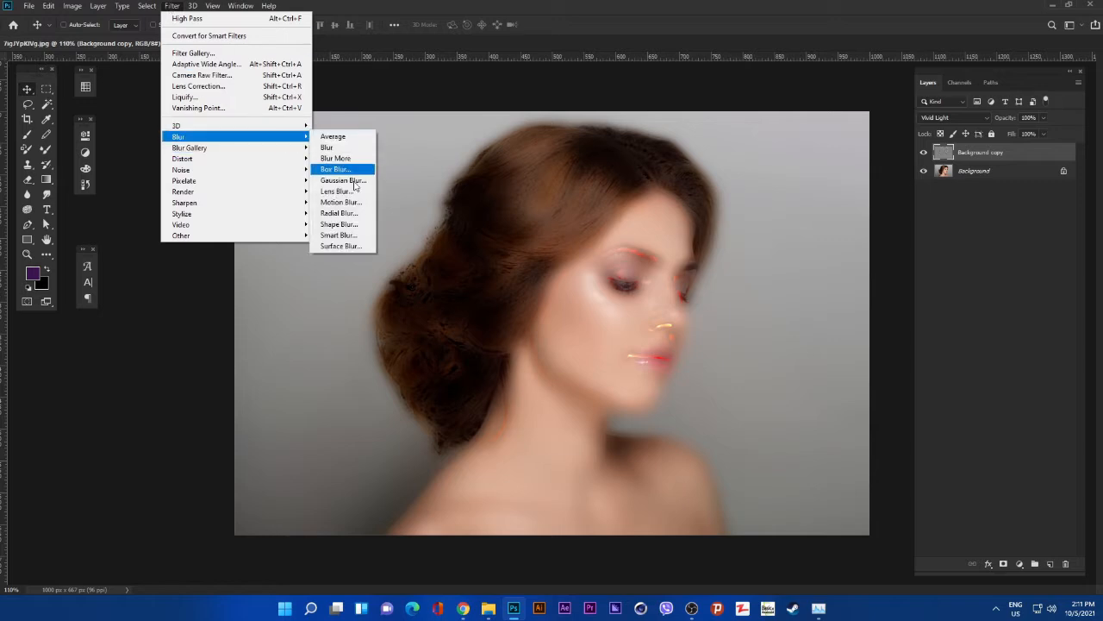
{"action": "left_click", "coordinate": [340, 181]}
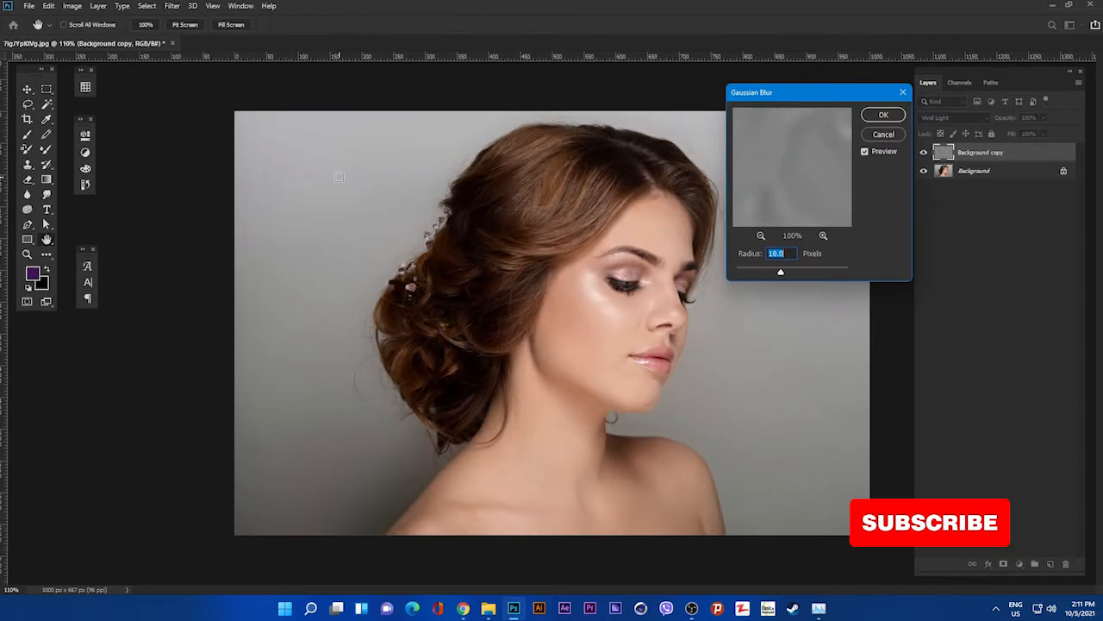
{"action": "left_click_drag", "start_coordinate": [780, 272], "coordinate": [739, 276]}
{"action": "type", "text": "1"}
{"action": "key", "text": "Up"}
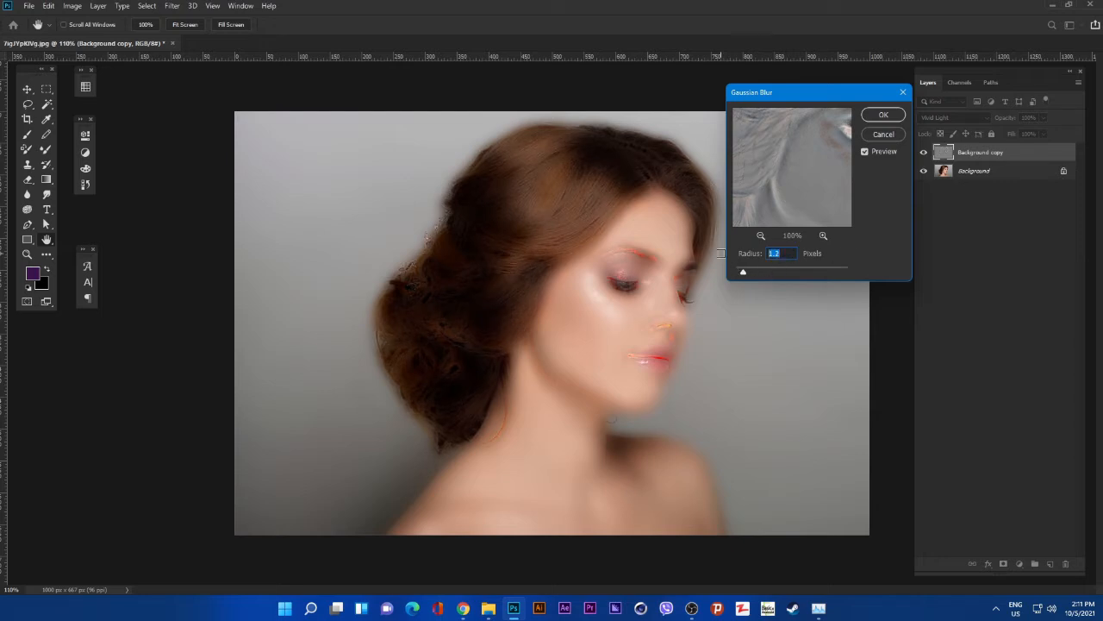
{"action": "type", "text": "2"}
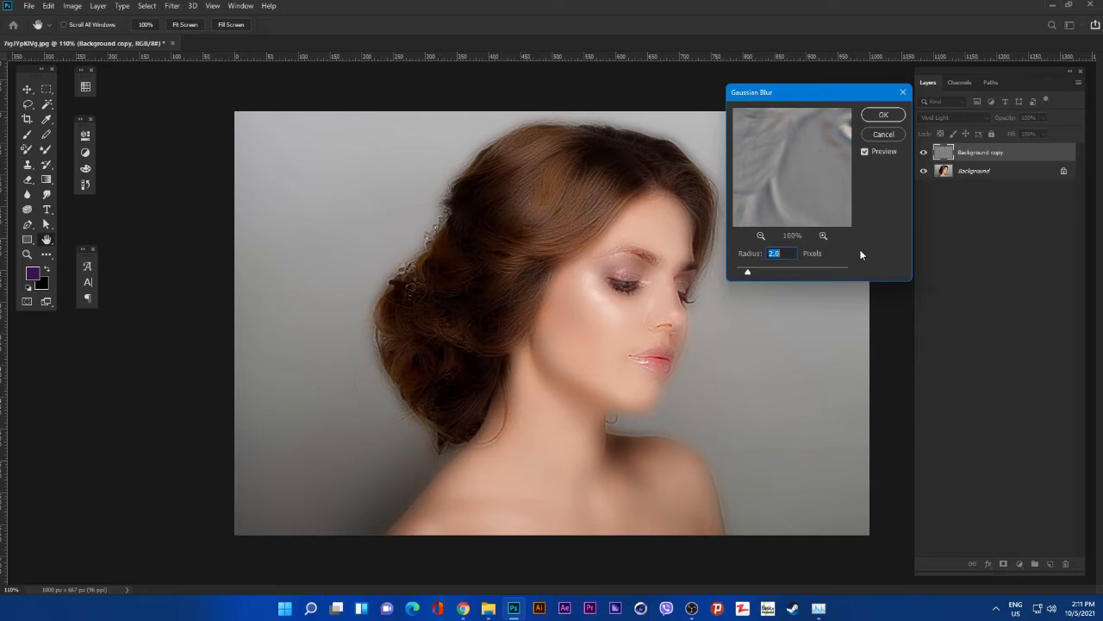
{"action": "type", "text": "1.5"}
{"action": "left_click", "coordinate": [886, 115]}
Compare the face up close with the Background copy layer hidden and shown to examine the skin smoothing
{"action": "scroll", "coordinate": [635, 348], "scroll_direction": "up", "scroll_amount": 5}
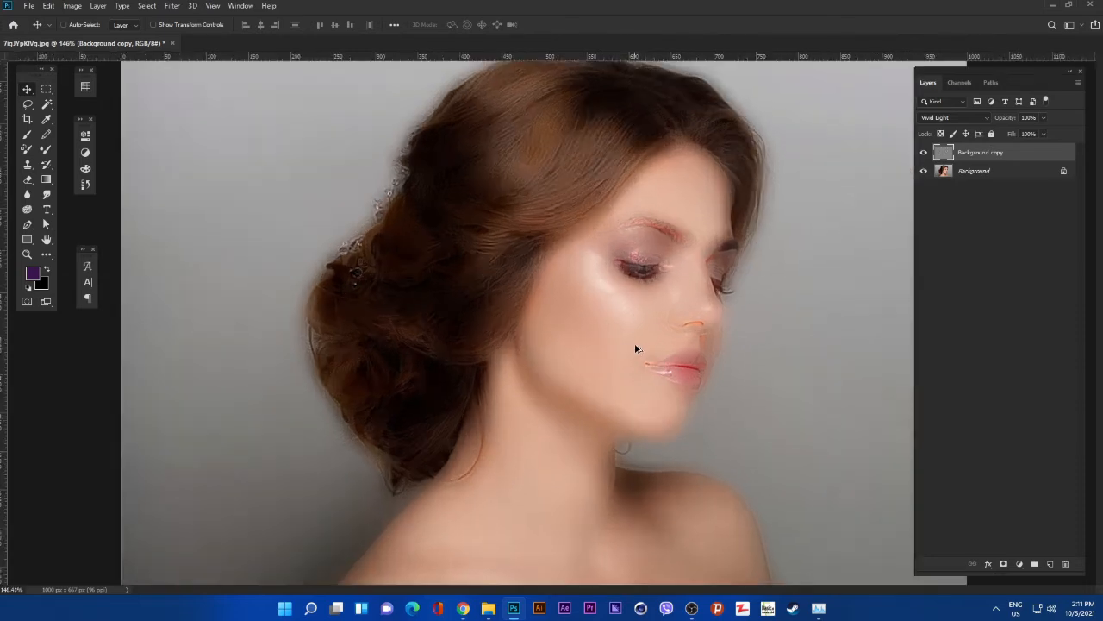
{"action": "scroll", "coordinate": [641, 336], "scroll_direction": "up", "scroll_amount": 1}
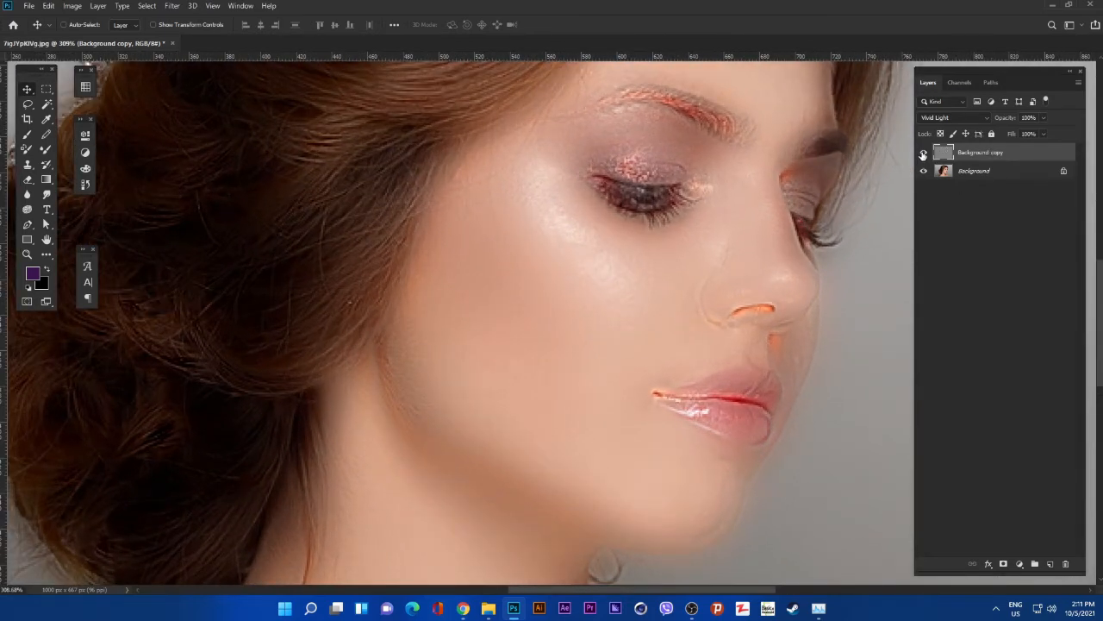
{"action": "left_click", "coordinate": [923, 154]}
{"action": "left_click", "coordinate": [923, 154]}
{"action": "left_click", "coordinate": [923, 153]}
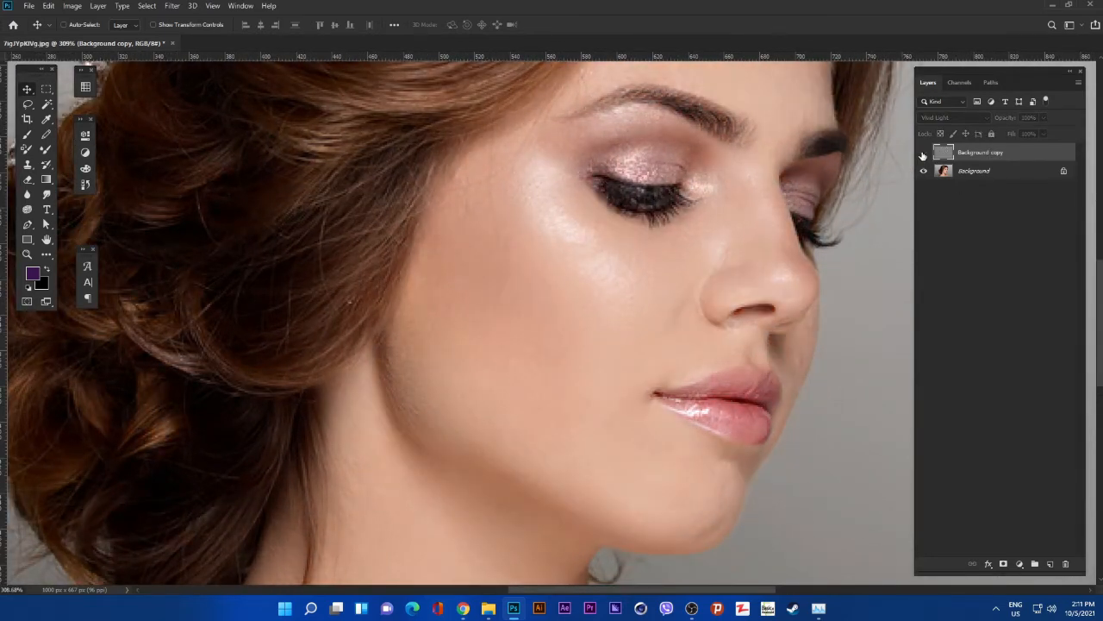
{"action": "left_click", "coordinate": [923, 154]}
{"action": "scroll", "coordinate": [743, 201], "scroll_direction": "down", "scroll_amount": 6}
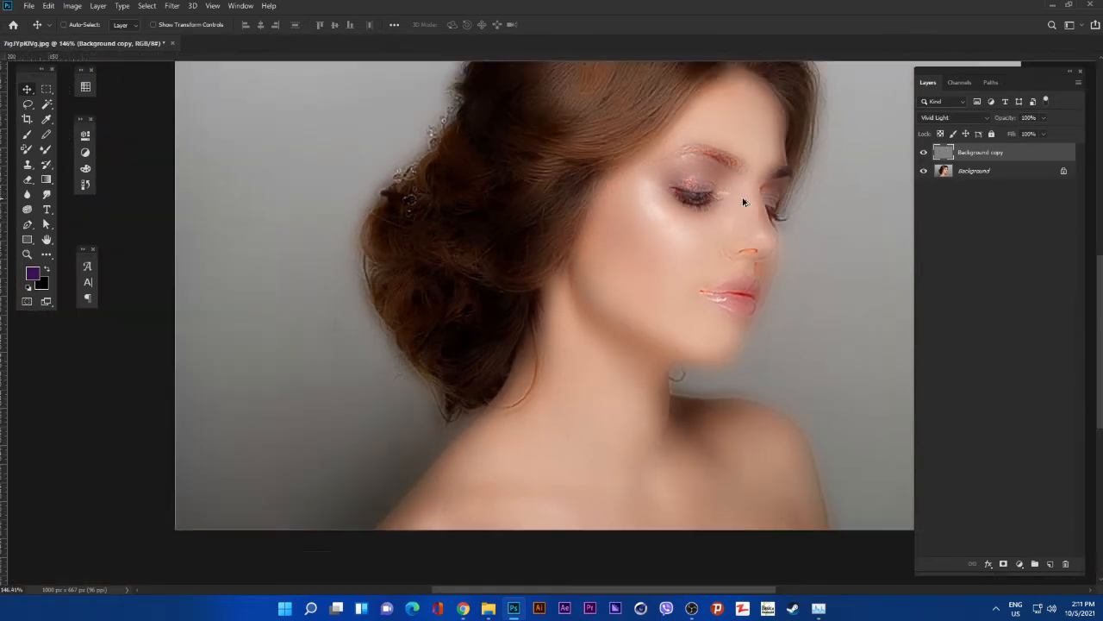
Add a layer mask to the Background copy layer and invert it to black
{"action": "scroll", "coordinate": [743, 202], "scroll_direction": "up", "scroll_amount": 1}
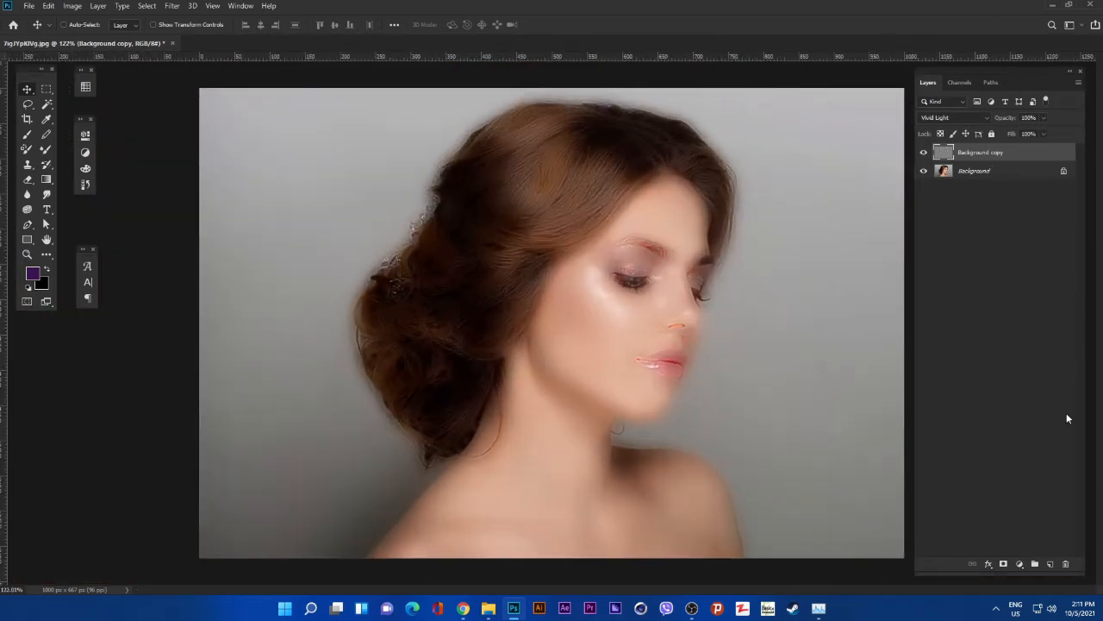
{"action": "left_click", "coordinate": [1003, 563]}
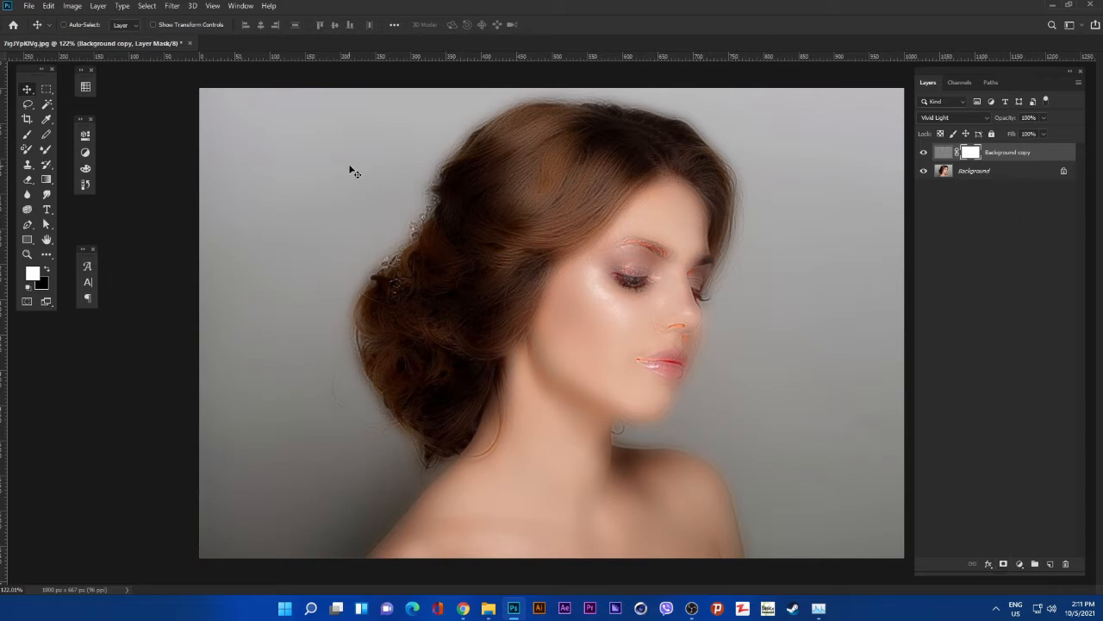
{"action": "key", "text": "ctrl+i"}
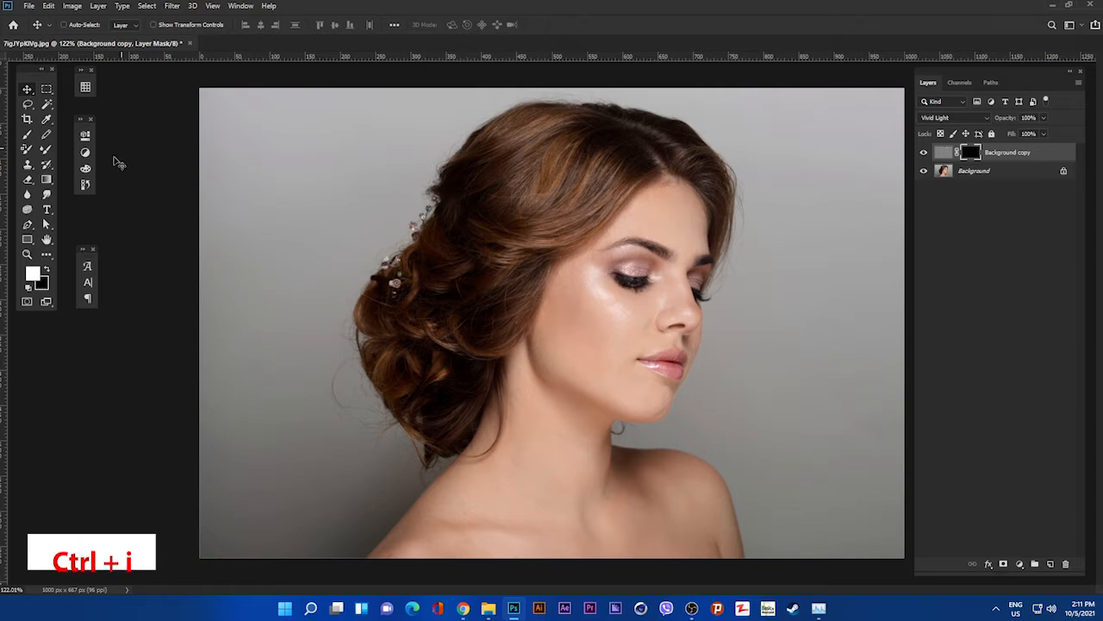
Choose the Brush tool with the Soft Round preset from the General Brushes, at 0% hardness
{"action": "left_click", "coordinate": [27, 136]}
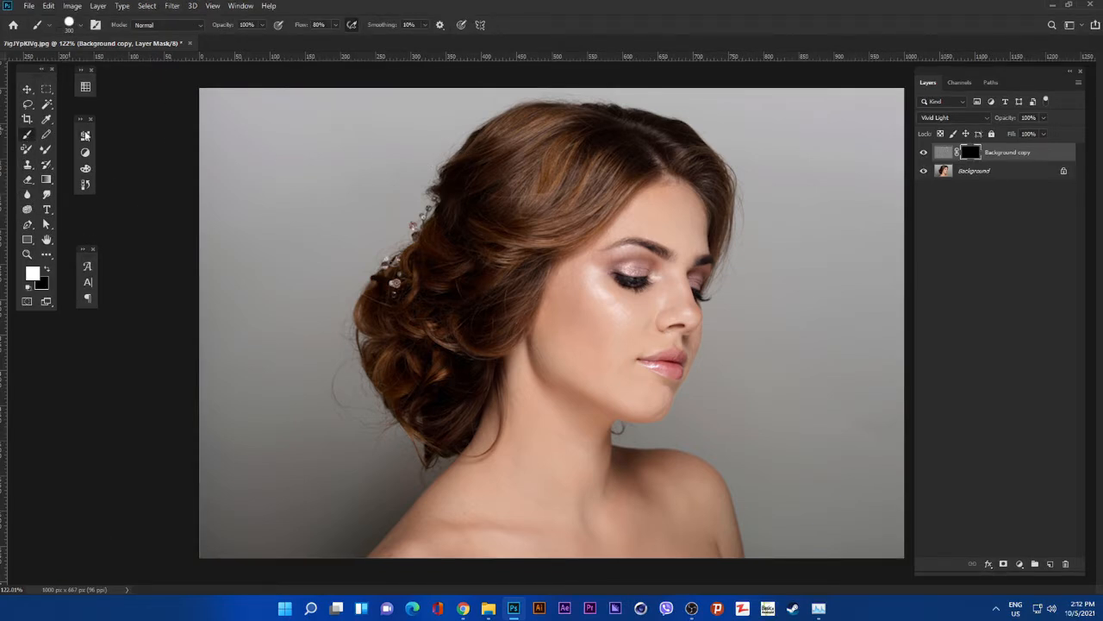
{"action": "right_click", "coordinate": [575, 310]}
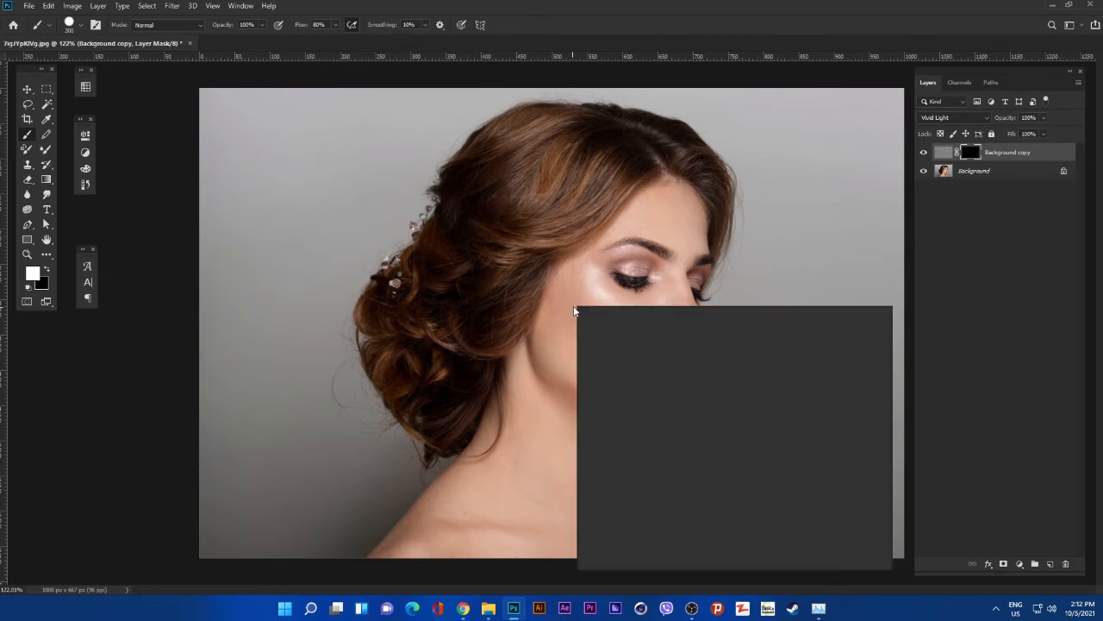
{"action": "left_click_drag", "start_coordinate": [862, 537], "coordinate": [862, 412]}
{"action": "left_click", "coordinate": [644, 429]}
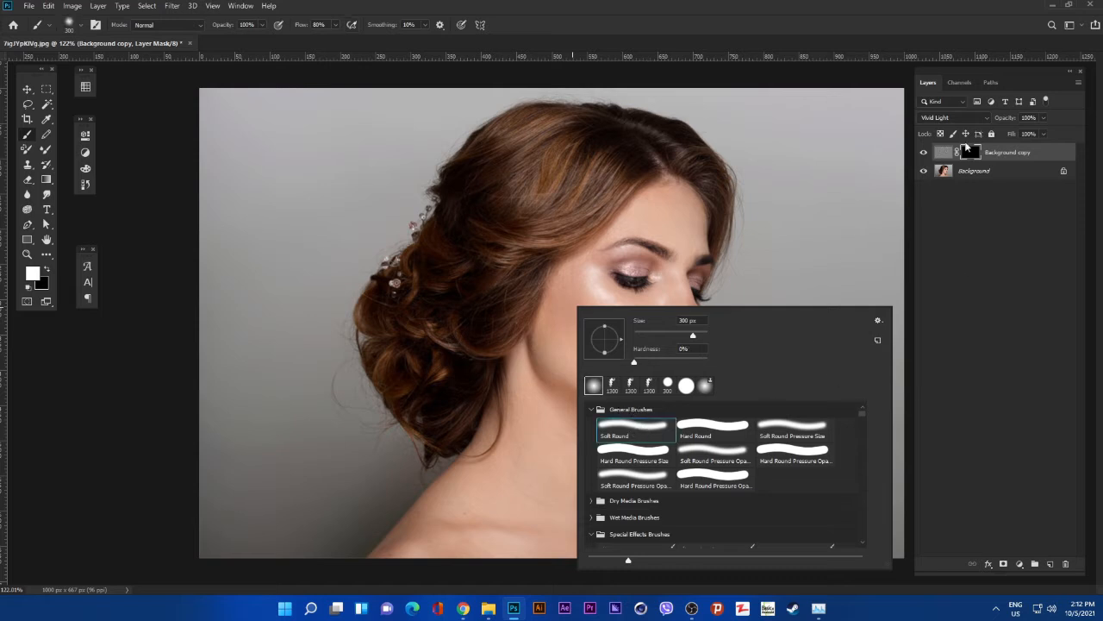
Set up the brush for painting on the layer mask with a smaller tip, 100% flow and white (ffffff) as foreground colour
{"action": "left_click", "coordinate": [971, 152]}
{"action": "key", "text": "bracketleft"}
{"action": "key", "text": "bracketleft"}
{"action": "key", "text": "bracketleft"}
{"action": "key", "text": "bracketleft"}
{"action": "key", "text": "bracketleft"}
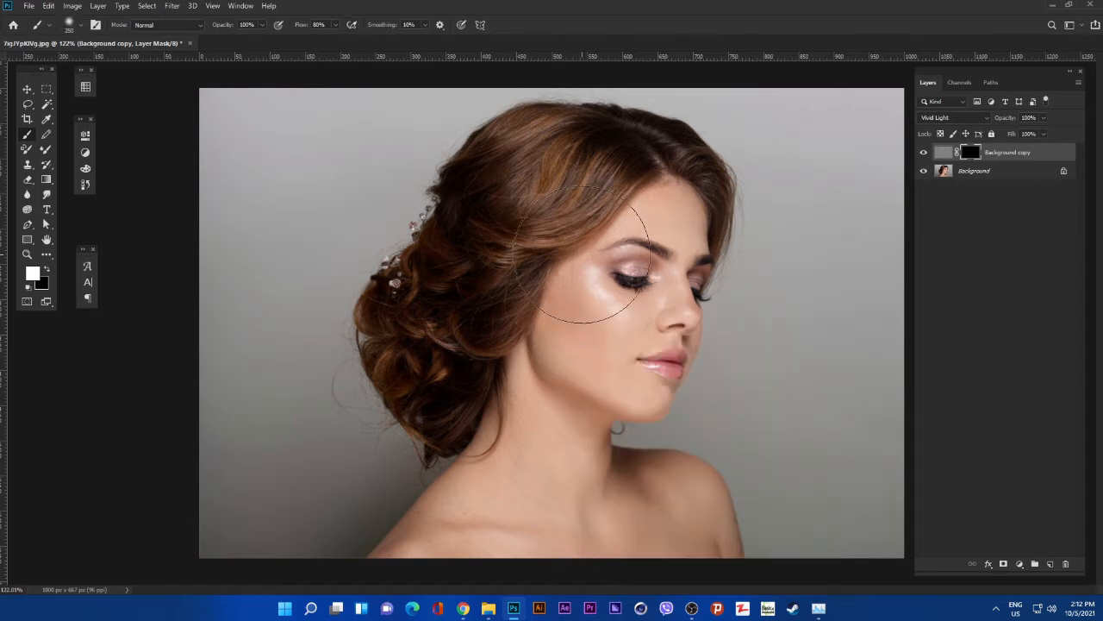
{"action": "left_click_drag", "start_coordinate": [298, 26], "coordinate": [321, 26]}
{"action": "key", "text": "bracketleft"}
{"action": "key", "text": "bracketright"}
{"action": "left_click", "coordinate": [34, 274]}
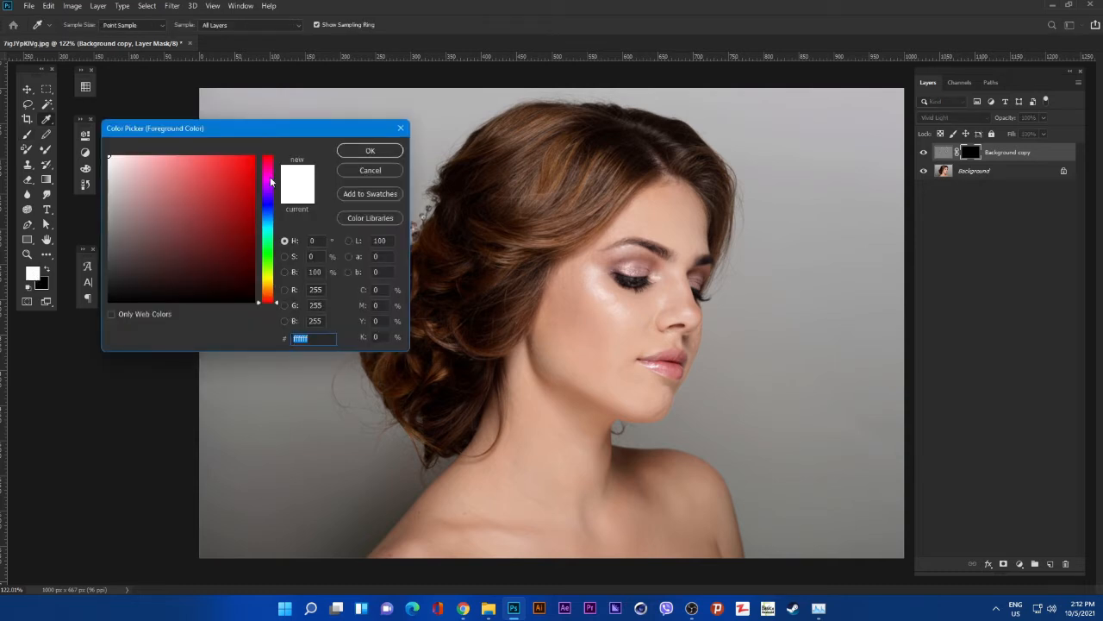
{"action": "left_click", "coordinate": [370, 151]}
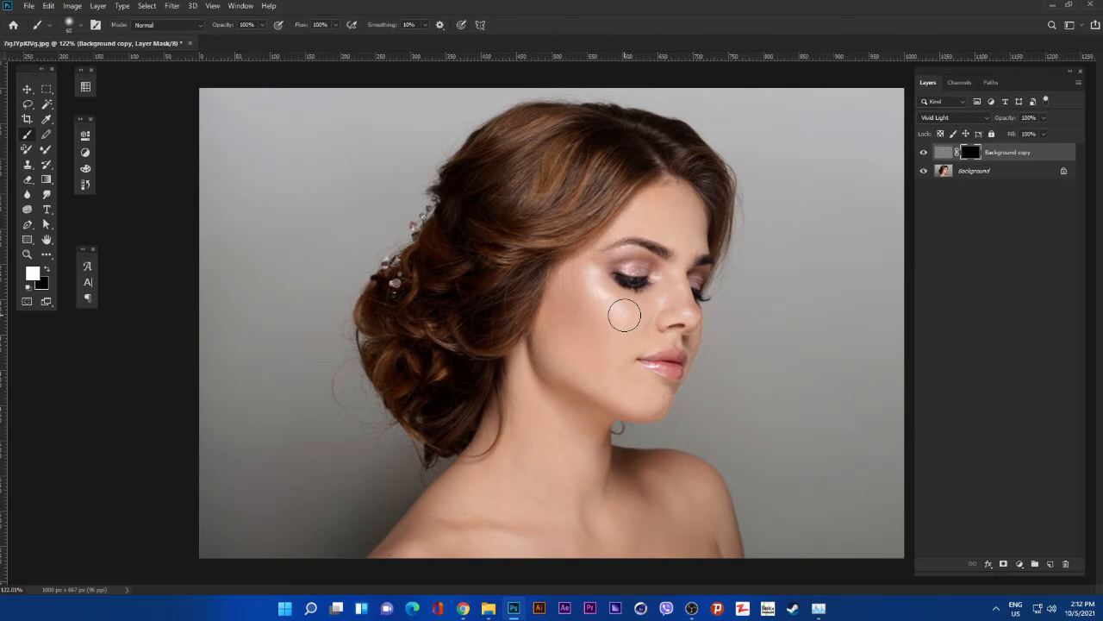
Paint white on the Background copy mask over the forehead with a smaller brush to reveal the skin smoothing
{"action": "scroll", "coordinate": [655, 285], "scroll_direction": "up", "scroll_amount": 3}
{"action": "scroll", "coordinate": [700, 251], "scroll_direction": "up", "scroll_amount": 3}
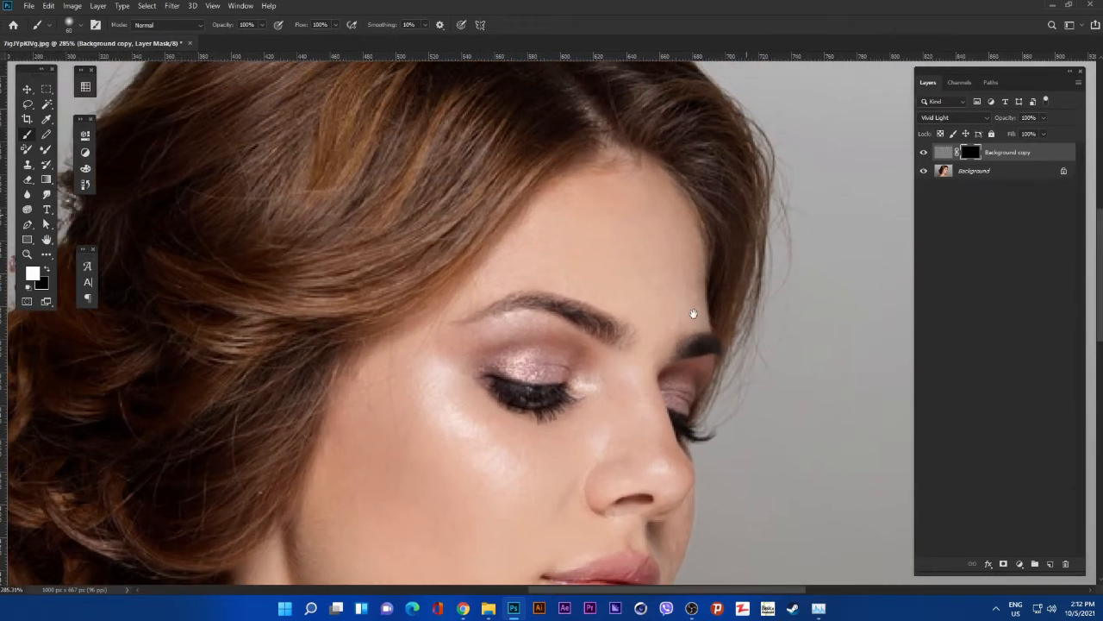
{"action": "key", "text": "bracketleft"}
{"action": "key", "text": "bracketleft"}
{"action": "key", "text": "bracketleft"}
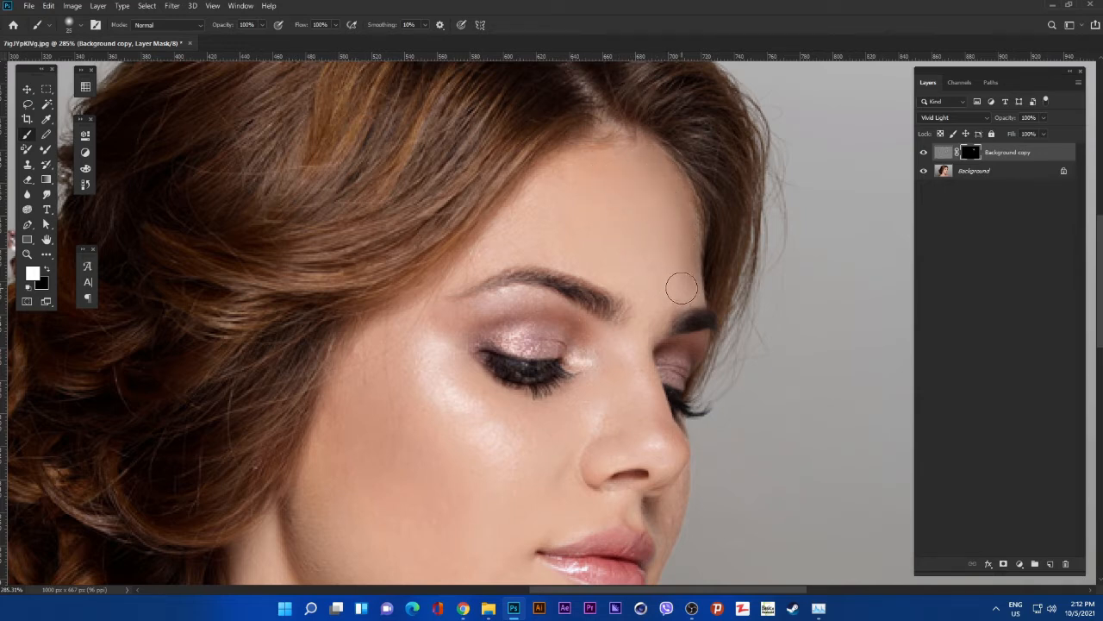
{"action": "mouse_move", "coordinate": [611, 273]}
{"action": "left_mouse_down"}
{"action": "mouse_move", "coordinate": [525, 249]}
{"action": "mouse_move", "coordinate": [549, 190]}
{"action": "left_mouse_up"}
{"action": "key", "text": "bracketright"}
{"action": "key", "text": "bracketright"}
{"action": "key", "text": "bracketright"}
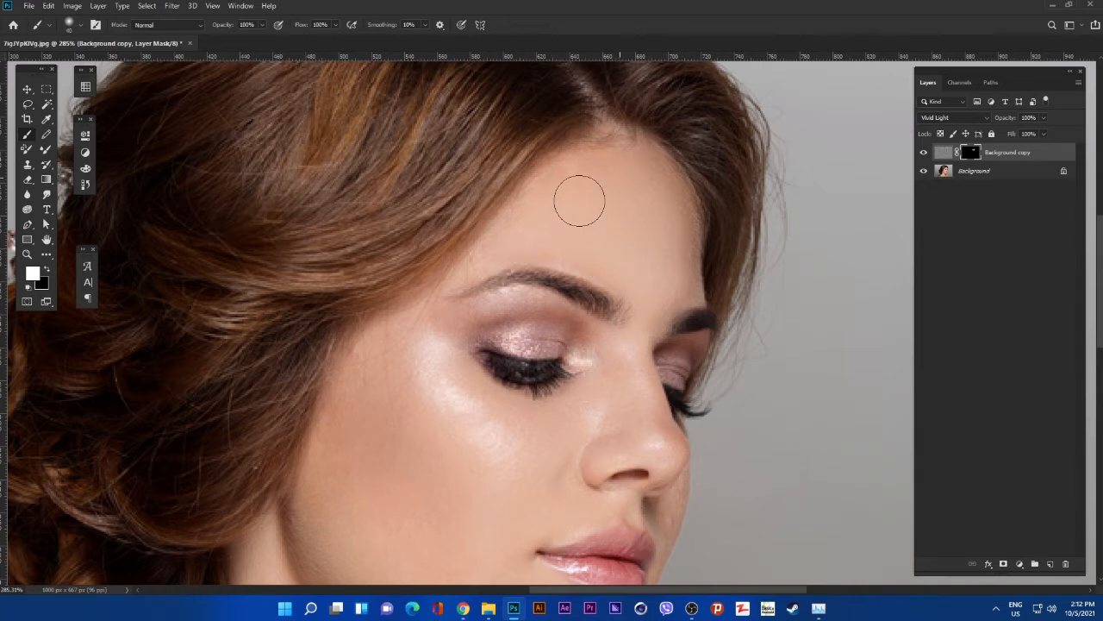
Paint the mask over the remaining forehead and the glittery upper eyelid, adapting the brush size to each area
{"action": "key", "text": "bracketleft"}
{"action": "key", "text": "bracketleft"}
{"action": "key", "text": "bracketleft"}
{"action": "key", "text": "bracketright"}
{"action": "key", "text": "bracketright"}
{"action": "key", "text": "bracketright"}
{"action": "key", "text": "bracketleft"}
{"action": "key", "text": "bracketleft"}
{"action": "key", "text": "bracketleft"}
{"action": "mouse_move", "coordinate": [533, 348]}
{"action": "left_mouse_down"}
{"action": "mouse_move", "coordinate": [500, 335]}
{"action": "mouse_move", "coordinate": [553, 346]}
{"action": "left_mouse_up"}
{"action": "key", "text": "bracketleft"}
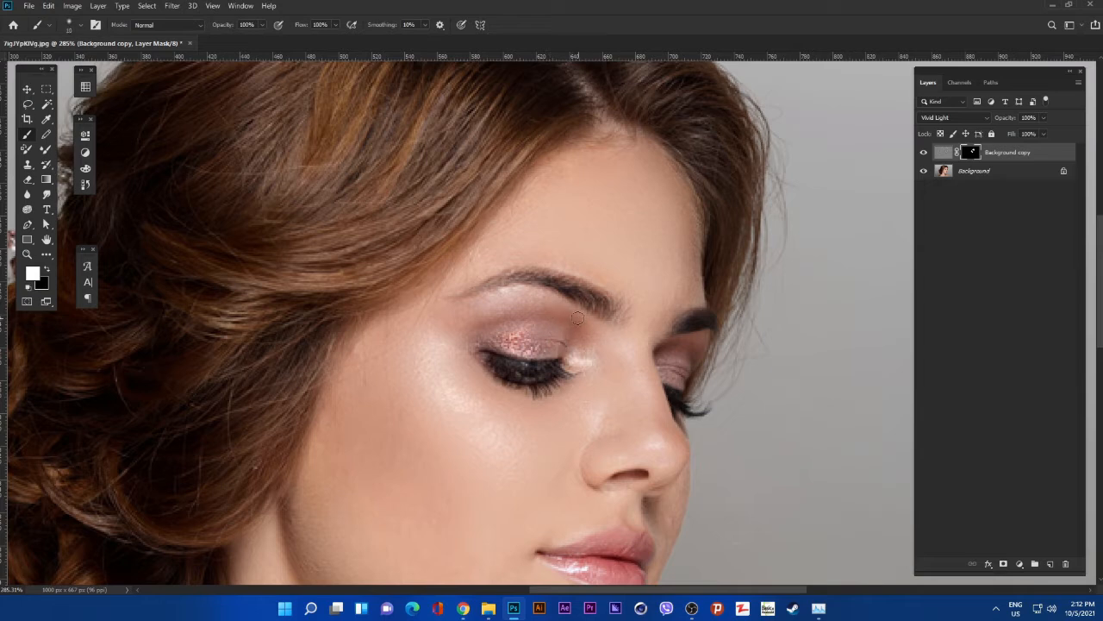
Paint the smoothing mask over the nose, cheek and lower face, and compare with the Background copy layer hidden and shown
{"action": "key", "text": "bracketright"}
{"action": "key", "text": "bracketright"}
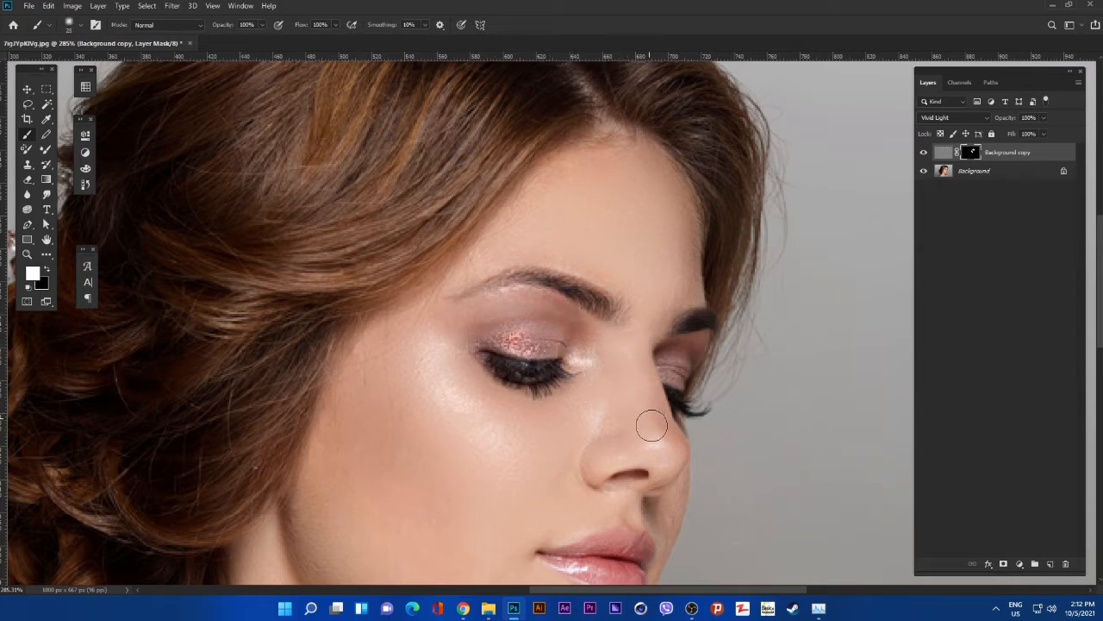
{"action": "key", "text": "bracketleft"}
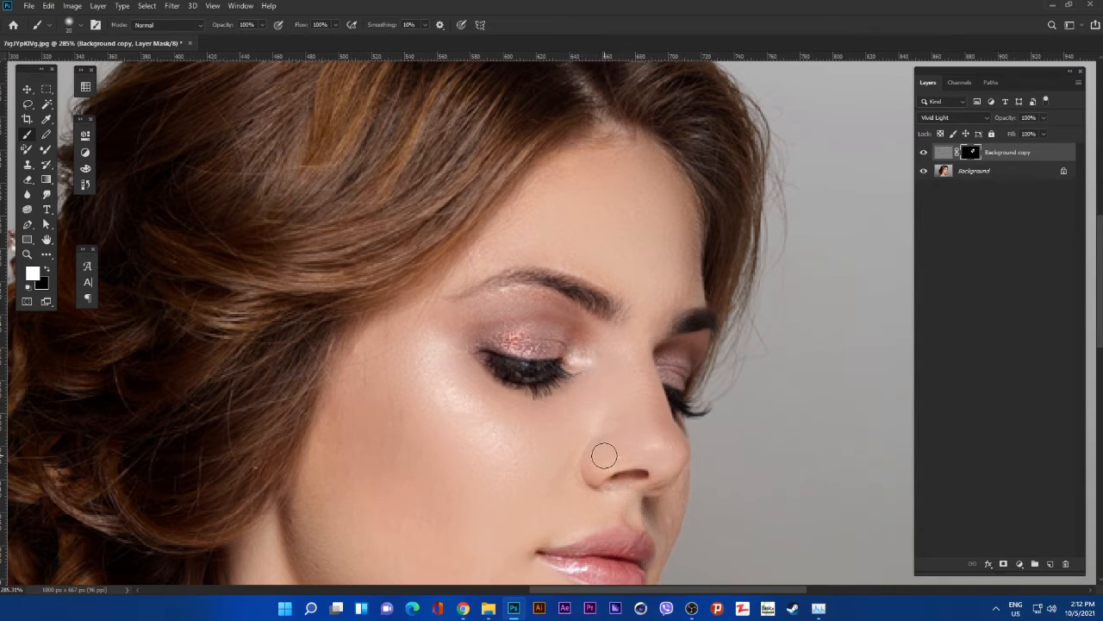
{"action": "key", "text": "bracketleft"}
{"action": "key", "text": "bracketright"}
{"action": "key", "text": "bracketright"}
{"action": "mouse_move", "coordinate": [591, 477]}
{"action": "left_mouse_down"}
{"action": "mouse_move", "coordinate": [606, 333]}
{"action": "mouse_move", "coordinate": [648, 314]}
{"action": "left_mouse_up"}
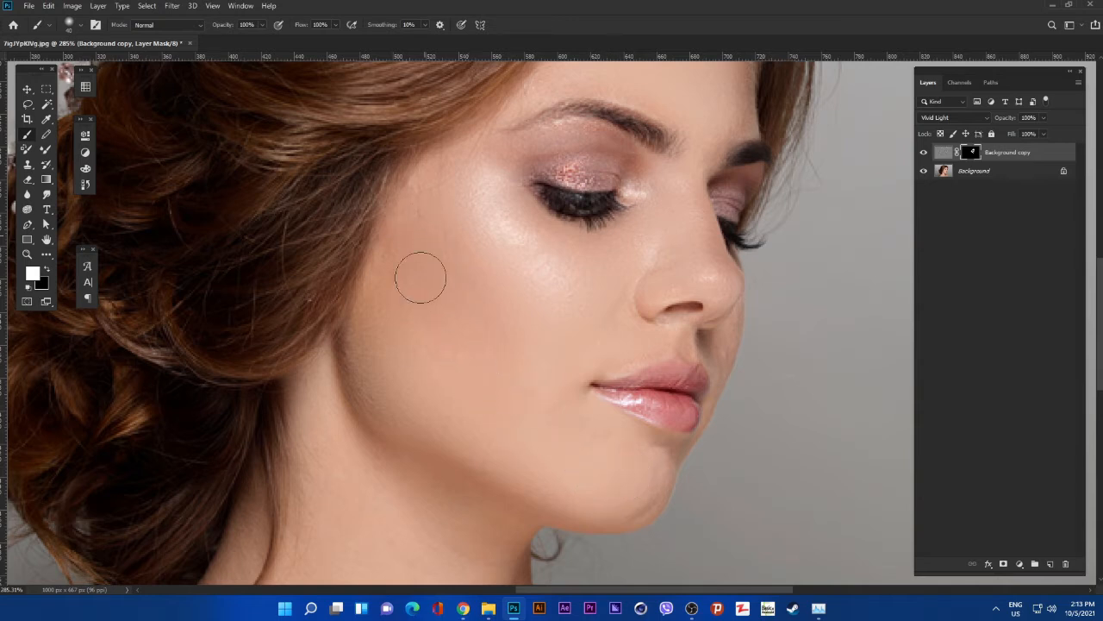
{"action": "left_click", "coordinate": [924, 155]}
{"action": "left_click", "coordinate": [925, 154]}
{"action": "left_click", "coordinate": [924, 154]}
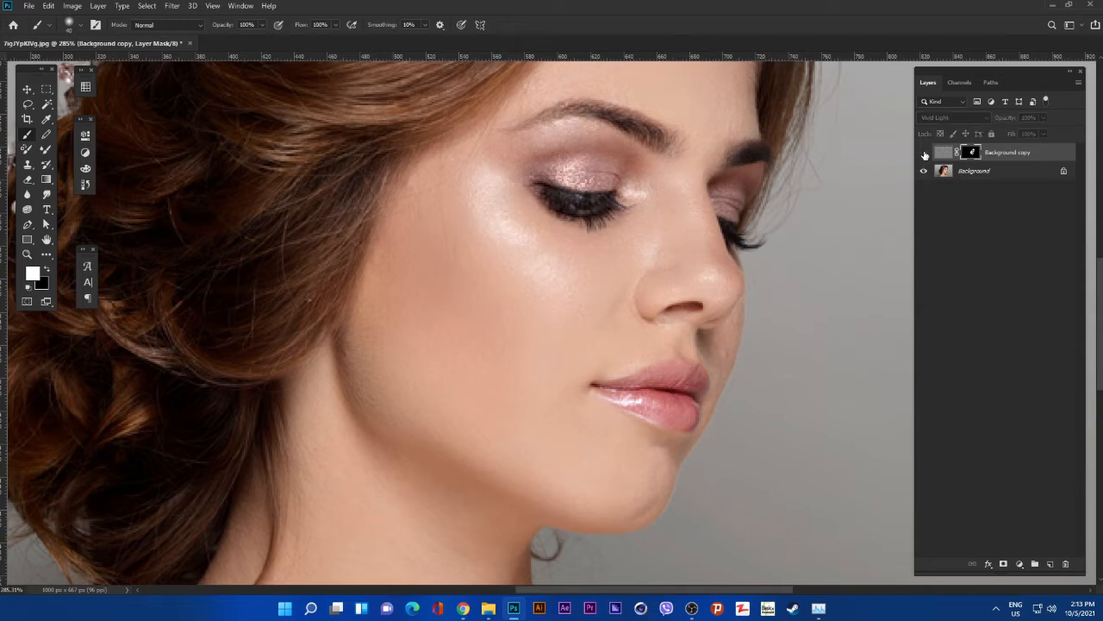
{"action": "left_click", "coordinate": [925, 155]}
Paint white on the Background copy mask over the neck, shoulders and chest to smooth the skin there
{"action": "scroll", "coordinate": [592, 305], "scroll_direction": "down", "scroll_amount": 3}
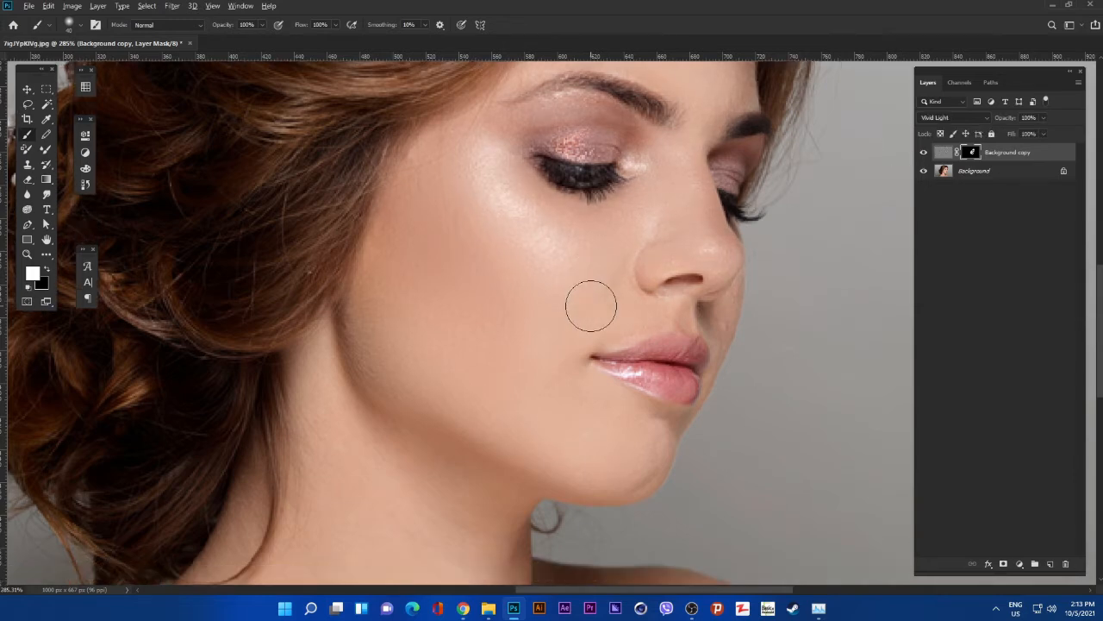
{"action": "scroll", "coordinate": [591, 305], "scroll_direction": "down", "scroll_amount": 2}
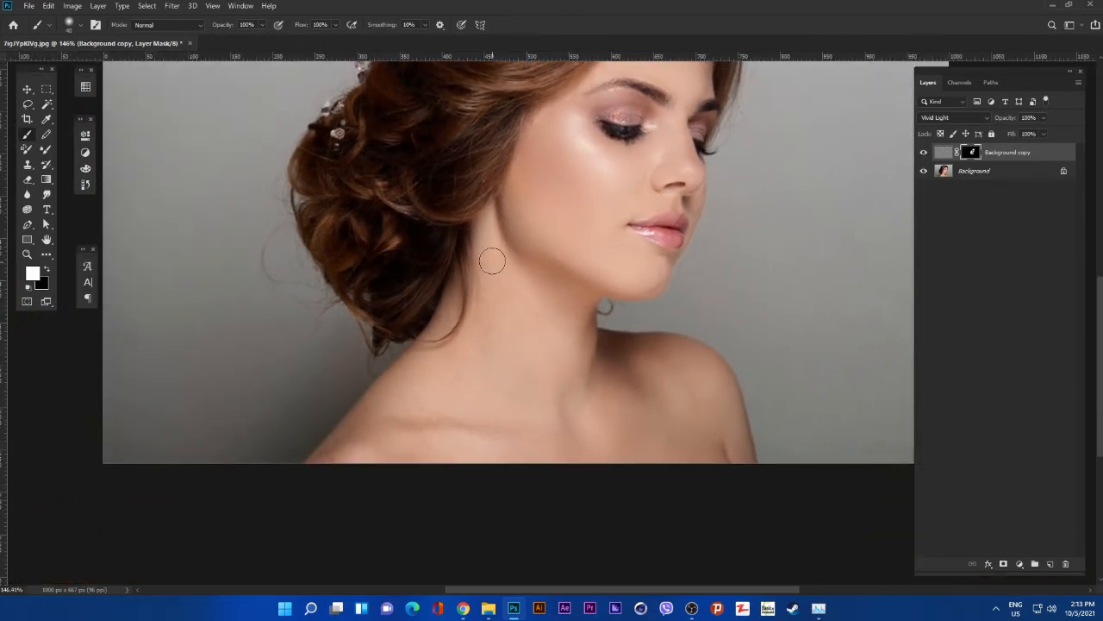
{"action": "mouse_move", "coordinate": [493, 255]}
{"action": "left_mouse_down"}
{"action": "mouse_move", "coordinate": [490, 234]}
{"action": "mouse_move", "coordinate": [533, 392]}
{"action": "left_mouse_up"}
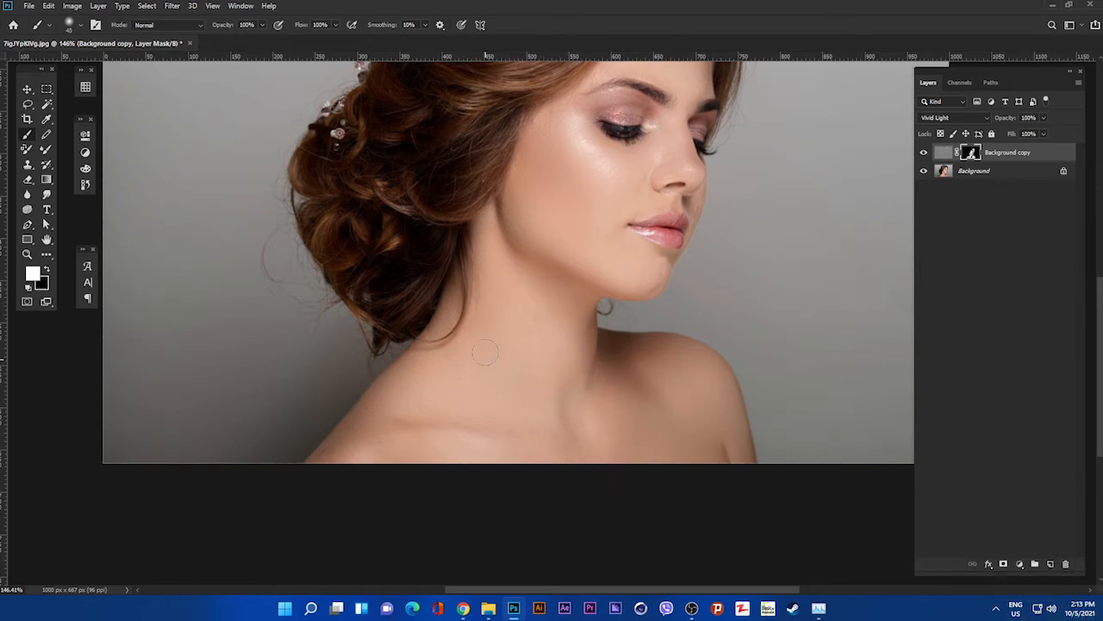
{"action": "left_click_drag", "start_coordinate": [732, 153], "coordinate": [671, 273]}
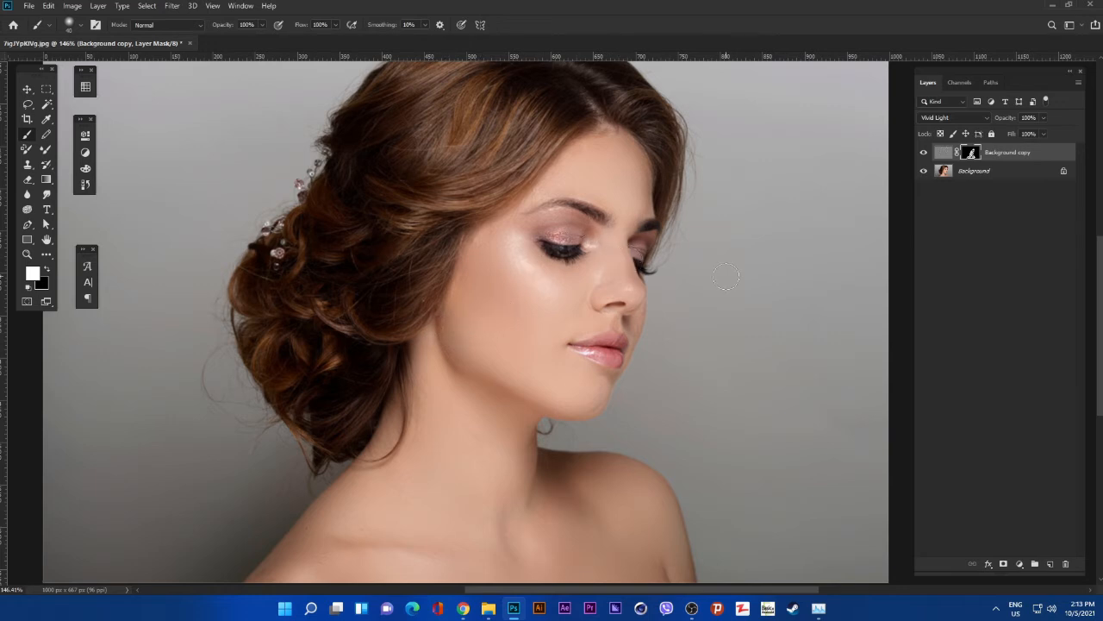
Compare the whole portrait with the Background copy layer hidden and shown to examine the skin smoothing
{"action": "left_click", "coordinate": [924, 153]}
{"action": "left_click", "coordinate": [924, 153]}
{"action": "key", "text": "v"}
{"action": "scroll", "coordinate": [672, 222], "scroll_direction": "down", "scroll_amount": 5}
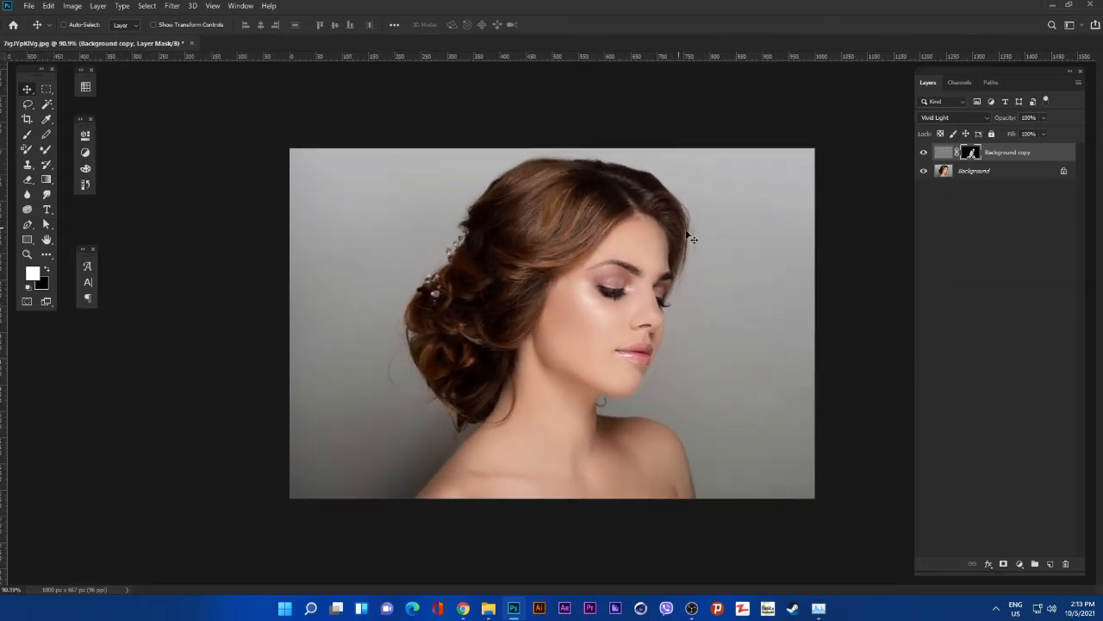
{"action": "left_click", "coordinate": [925, 154]}
{"action": "left_click", "coordinate": [925, 153]}
{"action": "left_click", "coordinate": [925, 153]}
{"action": "left_click", "coordinate": [925, 154]}
Add a Curves adjustment layer and brighten the image by raising the curve at the cheek highlight with the on-image adjustment
{"action": "left_click", "coordinate": [1020, 563]}
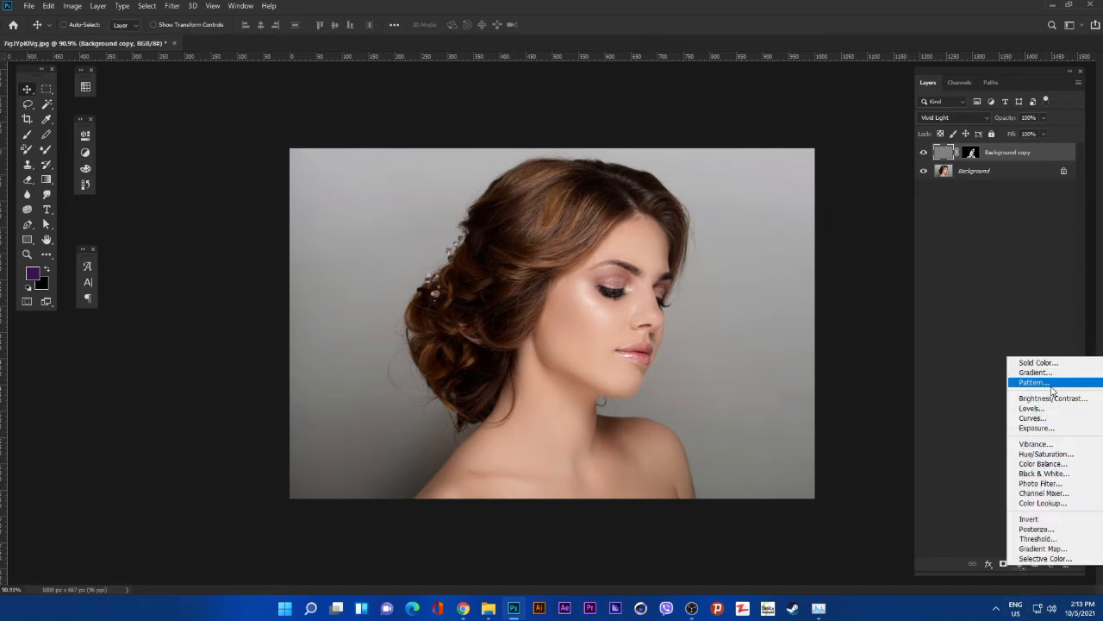
{"action": "left_click", "coordinate": [1044, 419]}
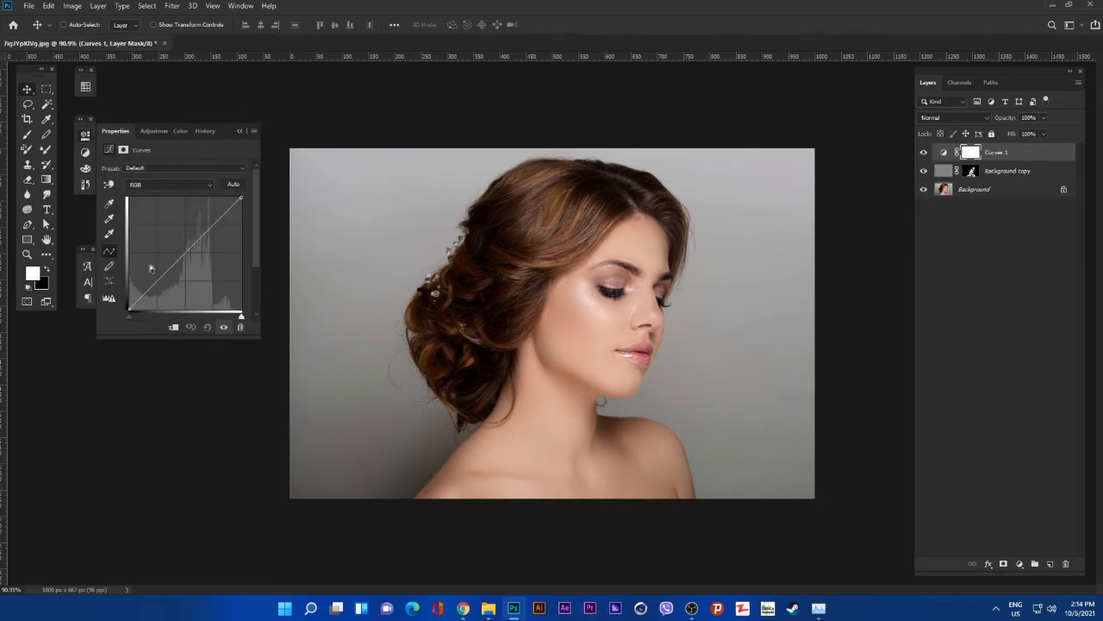
{"action": "left_click", "coordinate": [108, 185]}
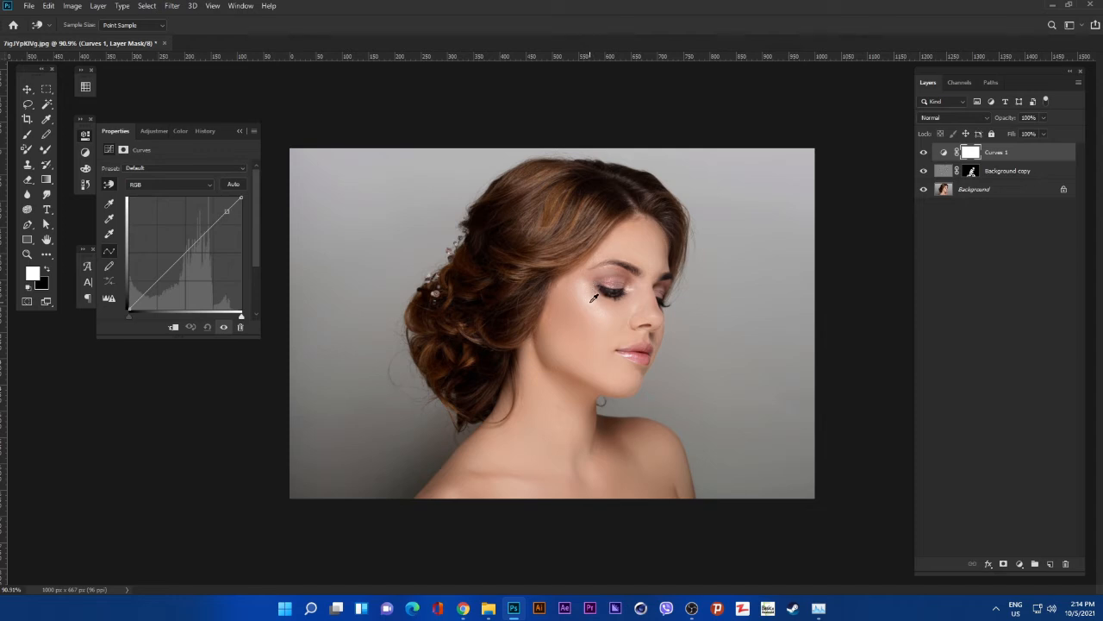
{"action": "left_click_drag", "start_coordinate": [593, 301], "coordinate": [593, 295]}
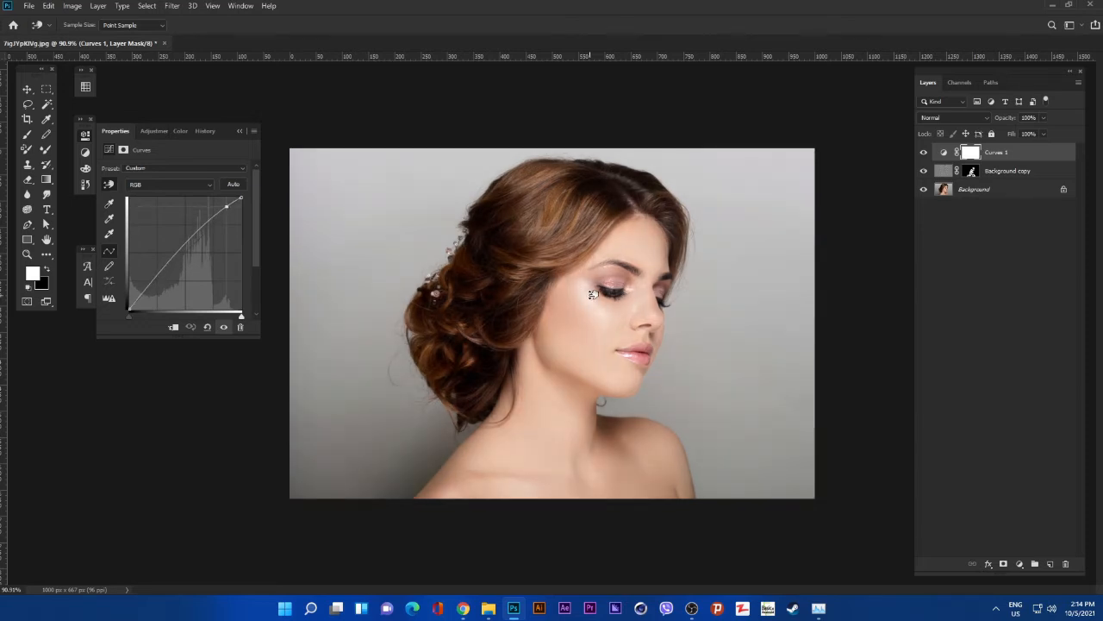
Invert the Curves 1 layer mask to black and set the brush flow to 50%
{"action": "left_click", "coordinate": [969, 152]}
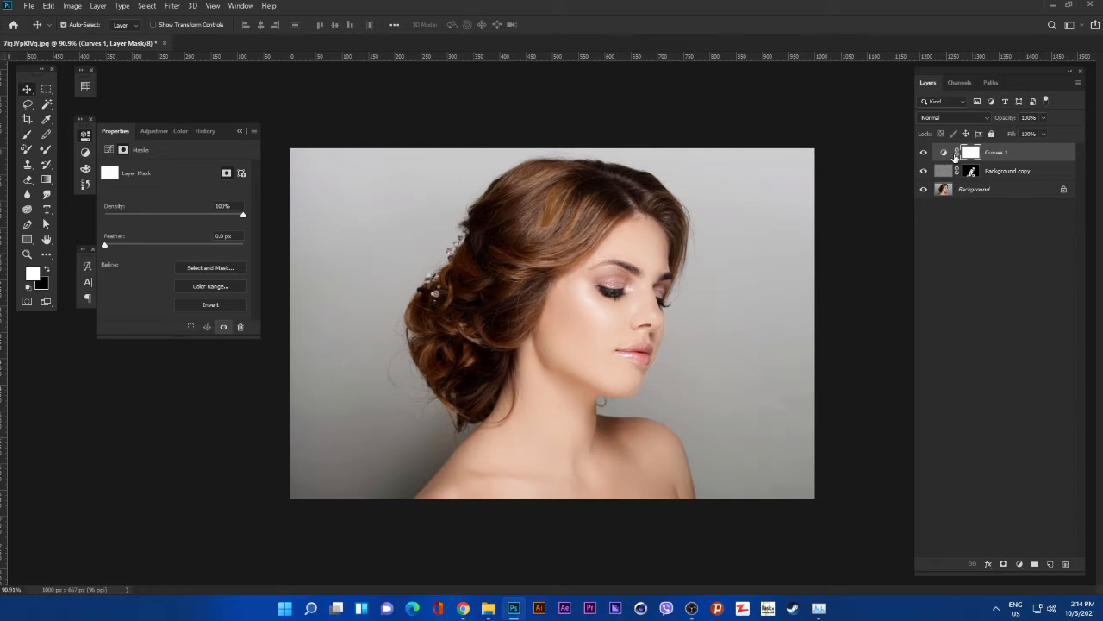
{"action": "key", "text": "ctrl+i"}
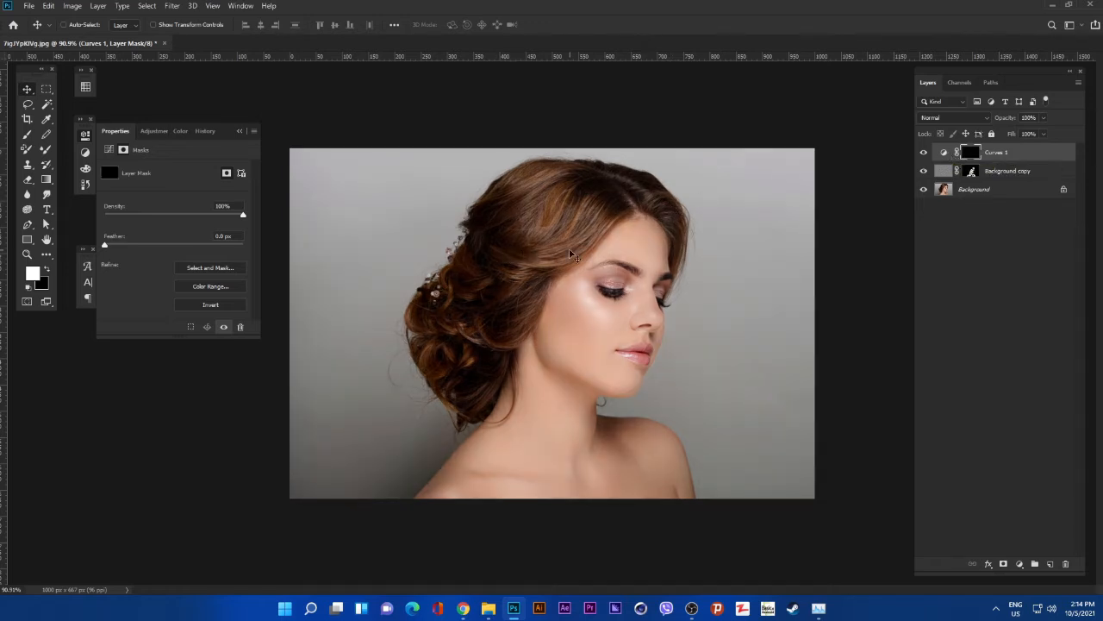
{"action": "key", "text": "b"}
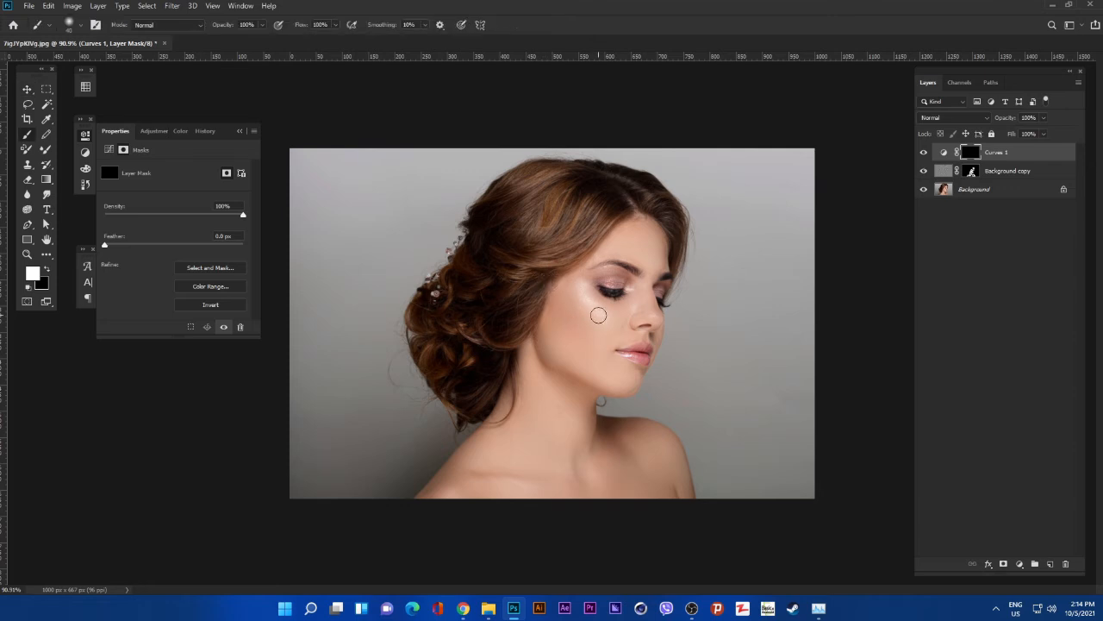
{"action": "left_click", "coordinate": [304, 26]}
{"action": "scroll", "coordinate": [630, 282], "scroll_direction": "up", "scroll_amount": 2}
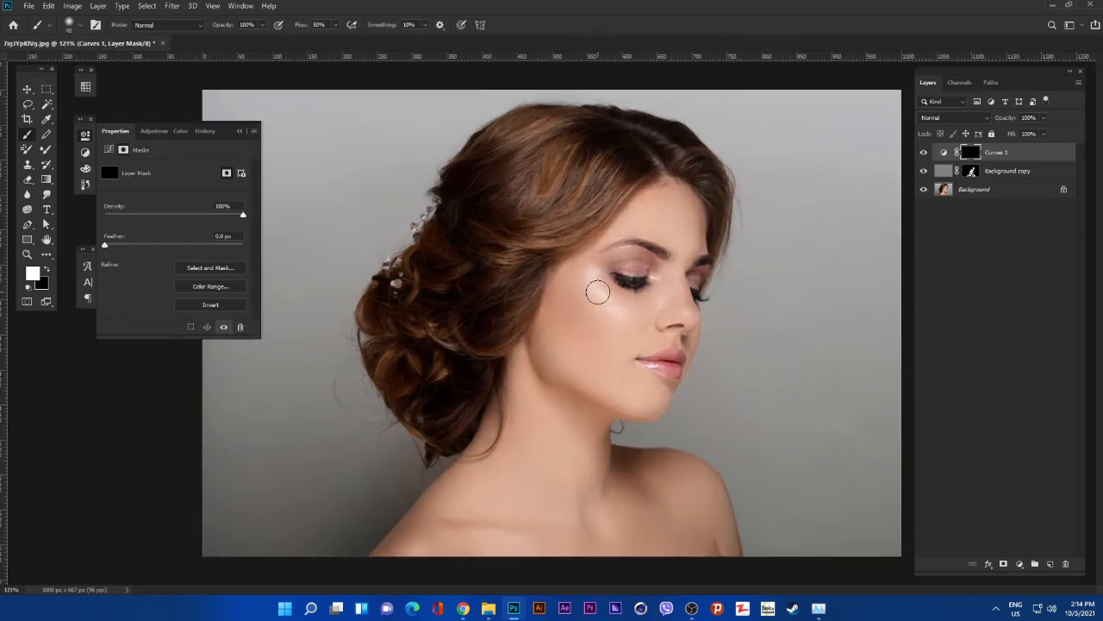
Paint white on the Curves 1 mask along the cheekbone and jawline to brighten these highlights
{"action": "left_click_drag", "start_coordinate": [589, 279], "coordinate": [623, 328]}
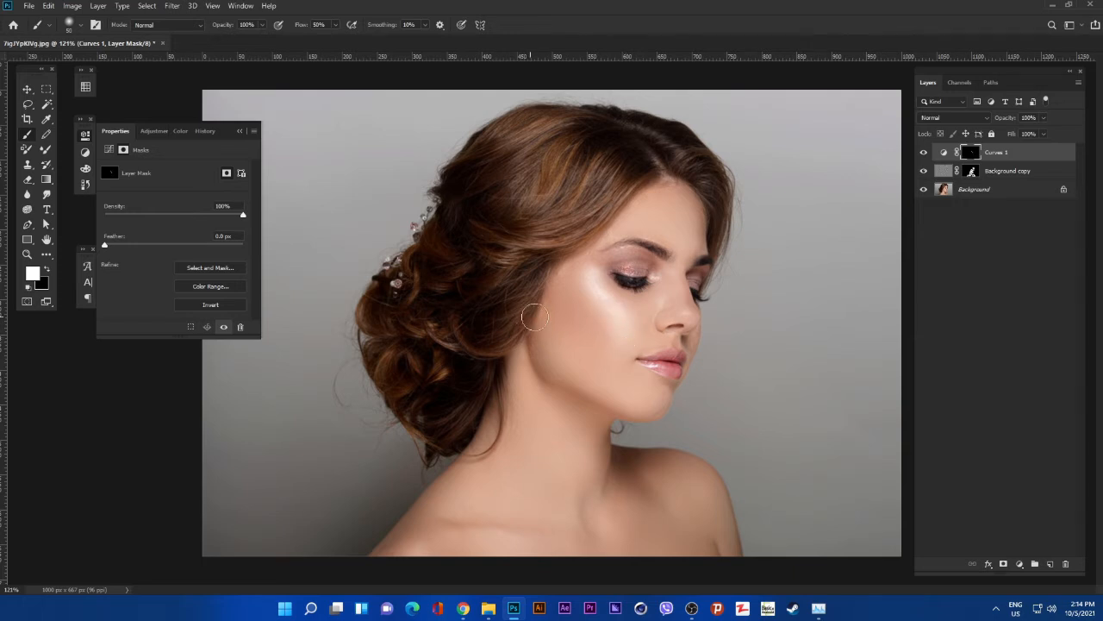
{"action": "mouse_move", "coordinate": [549, 334]}
{"action": "left_mouse_down"}
{"action": "mouse_move", "coordinate": [573, 376]}
{"action": "mouse_move", "coordinate": [637, 409]}
{"action": "left_mouse_up"}
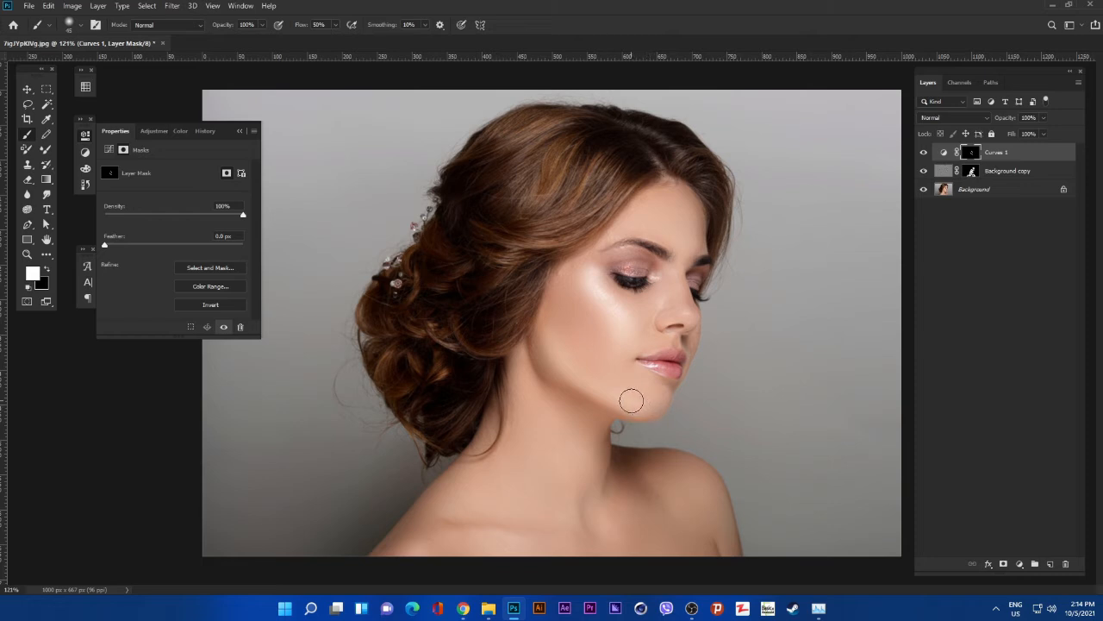
{"action": "left_click_drag", "start_coordinate": [583, 285], "coordinate": [613, 342]}
Brighten the chin and the bridge of the nose on the Curves 1 mask with a smaller brush
{"action": "key", "text": "bracketleft"}
{"action": "key", "text": "bracketleft"}
{"action": "key", "text": "bracketleft"}
{"action": "left_click_drag", "start_coordinate": [660, 395], "coordinate": [644, 409]}
{"action": "key", "text": "bracketleft"}
{"action": "key", "text": "bracketleft"}
{"action": "key", "text": "bracketleft"}
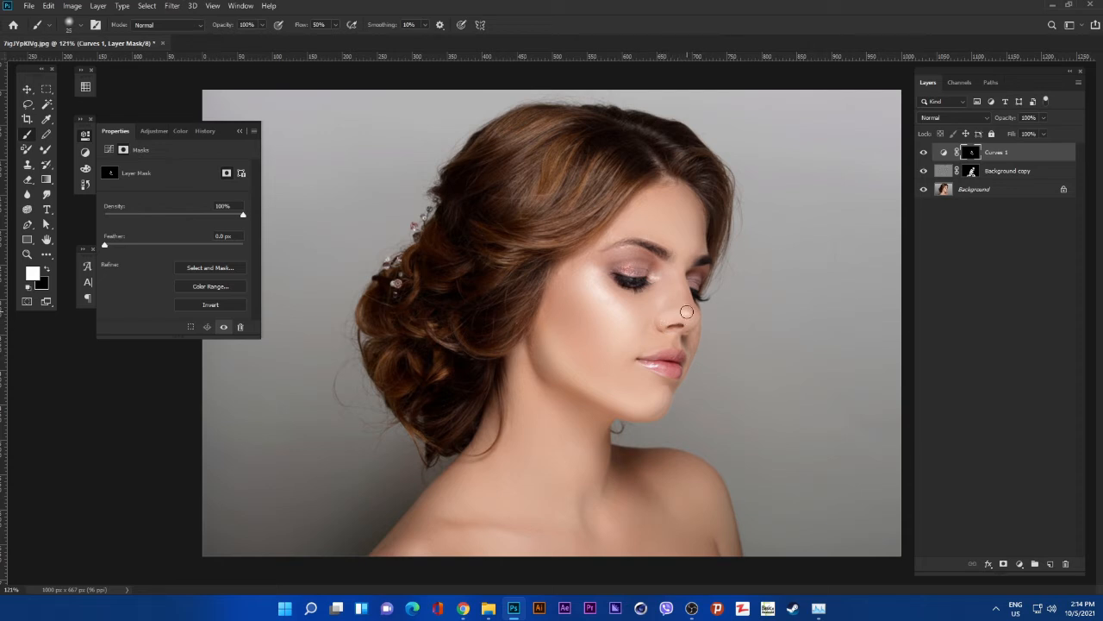
{"action": "left_click_drag", "start_coordinate": [678, 275], "coordinate": [688, 300]}
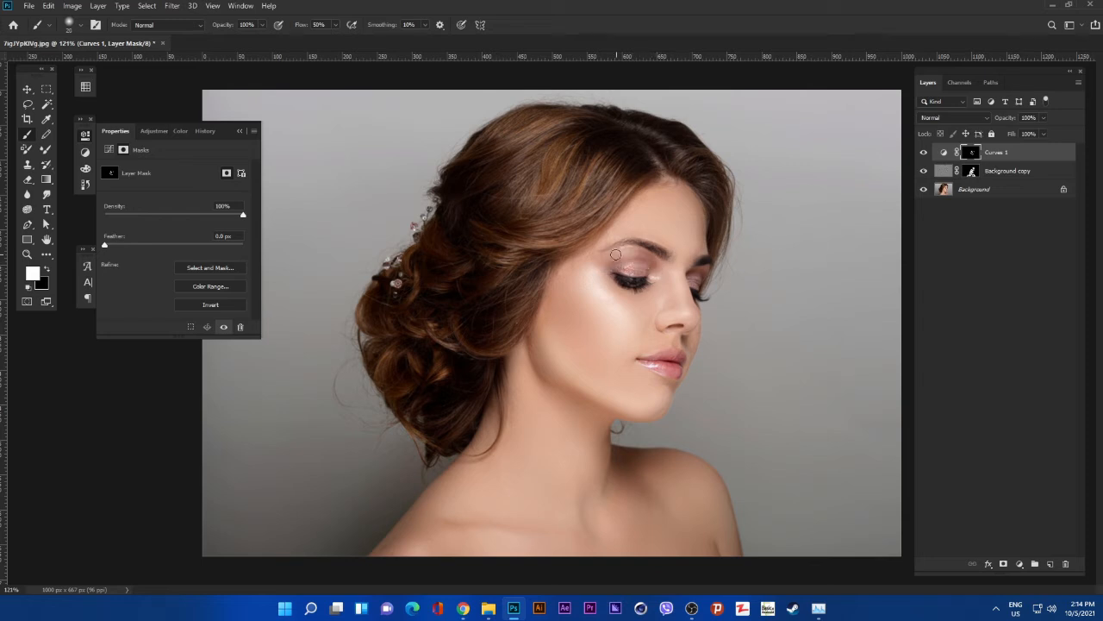
Compare the face with Curves 1 hidden and shown, and paint its mask along the neck and collarbone to add highlights
{"action": "left_click", "coordinate": [923, 152]}
{"action": "left_click", "coordinate": [923, 151]}
{"action": "left_click_drag", "start_coordinate": [524, 357], "coordinate": [574, 492]}
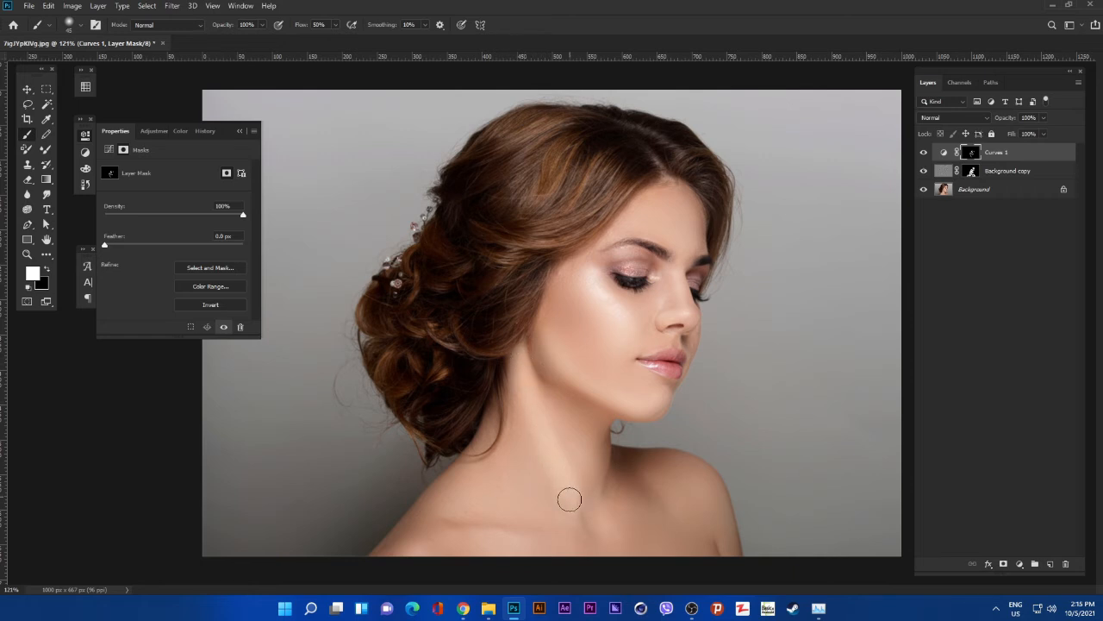
{"action": "left_click_drag", "start_coordinate": [505, 527], "coordinate": [458, 534]}
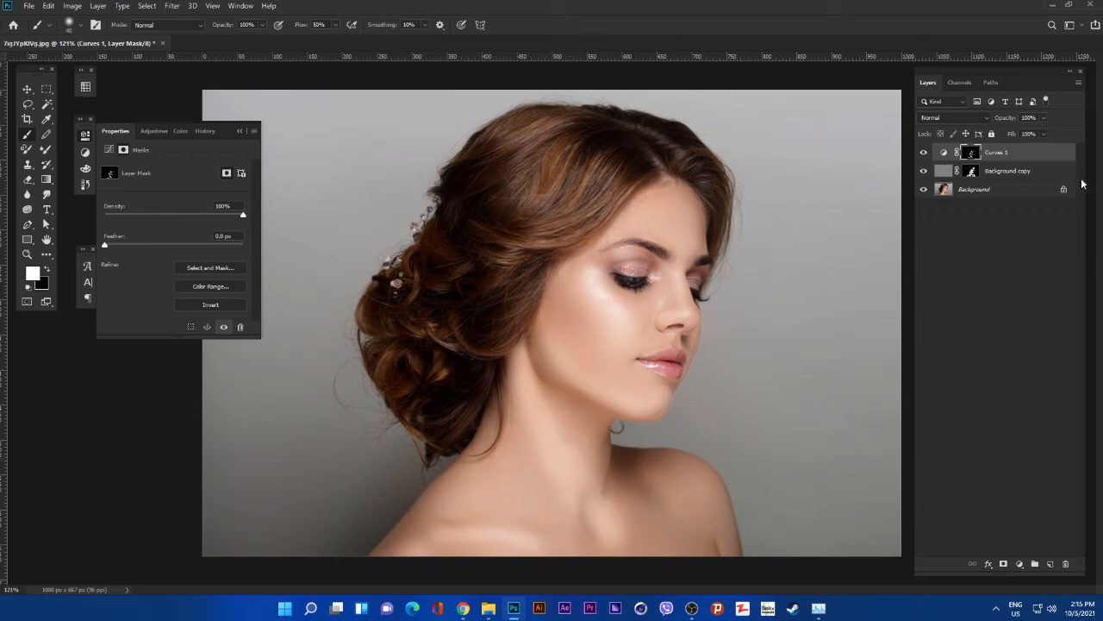
Lower the Curves 1 layer opacity to 75% and compare the portrait with the layer hidden and shown
{"action": "left_click_drag", "start_coordinate": [1008, 121], "coordinate": [994, 124]}
{"action": "left_click_drag", "start_coordinate": [1008, 124], "coordinate": [1010, 124]}
{"action": "key", "text": "v"}
{"action": "scroll", "coordinate": [751, 241], "scroll_direction": "down", "scroll_amount": 5}
{"action": "scroll", "coordinate": [751, 242], "scroll_direction": "up", "scroll_amount": 2}
{"action": "left_click", "coordinate": [923, 153]}
{"action": "left_click", "coordinate": [924, 154]}
Add a second Curves adjustment layer and darken the image by lowering the curve at the shoulder shadow with the on-image adjustment
{"action": "left_click", "coordinate": [1021, 565]}
{"action": "left_click", "coordinate": [1030, 421]}
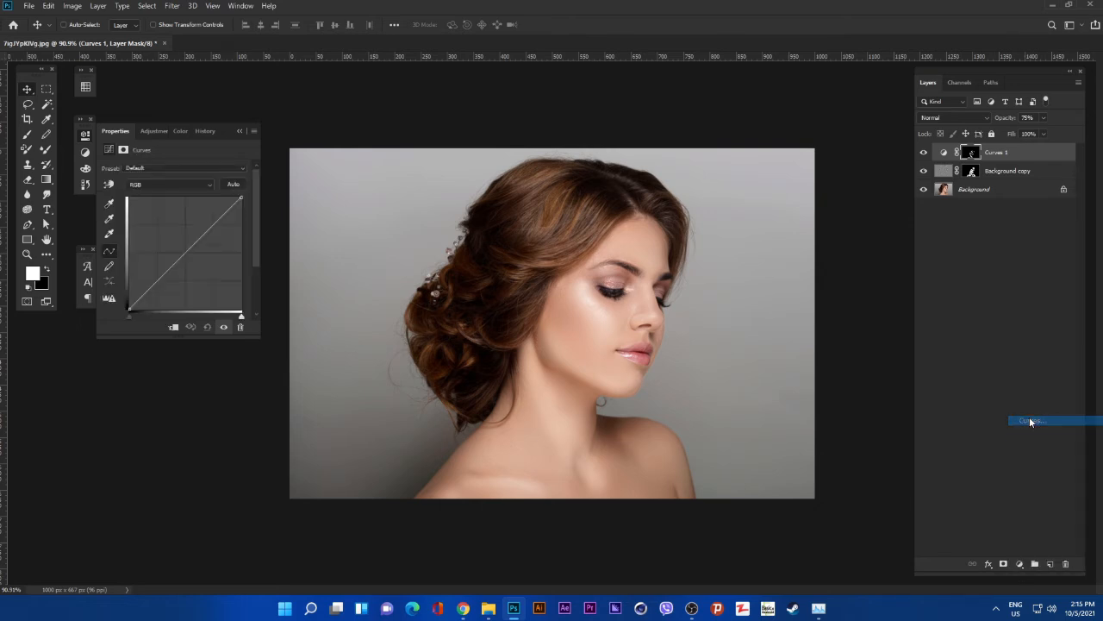
{"action": "left_click", "coordinate": [110, 185]}
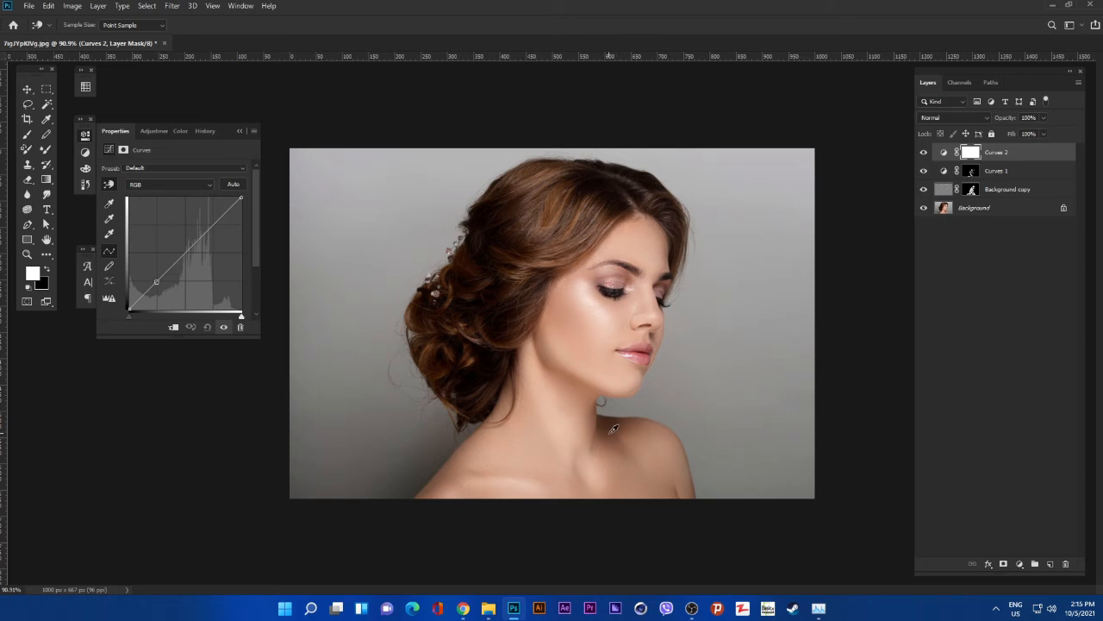
{"action": "left_click_drag", "start_coordinate": [613, 439], "coordinate": [613, 447]}
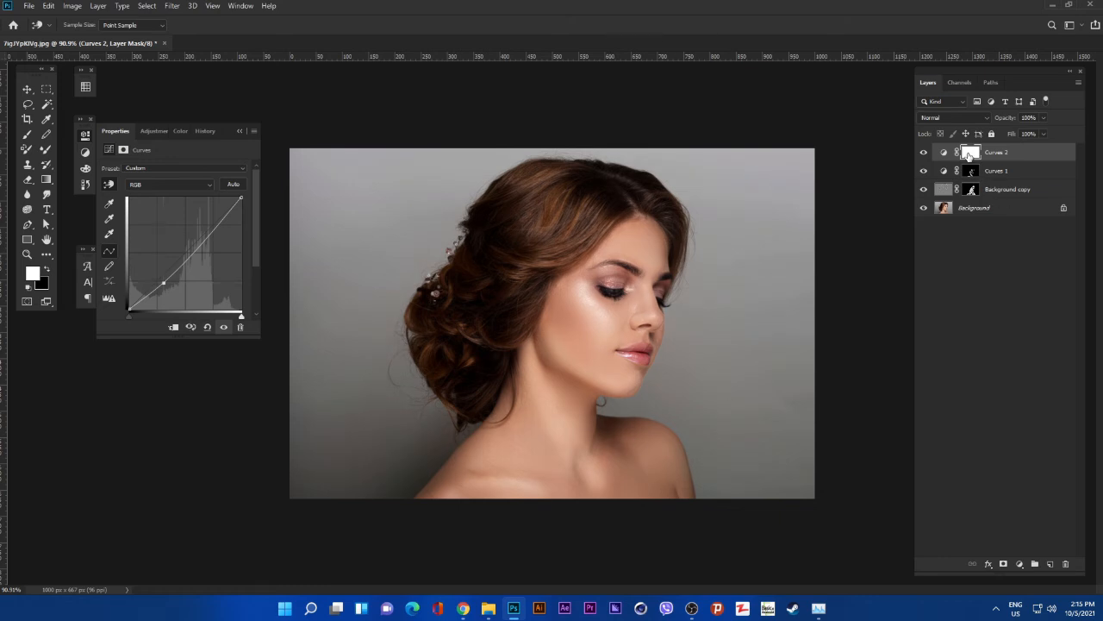
Invert the Curves 2 layer mask to black to hide the darkening
{"action": "left_click", "coordinate": [969, 154]}
{"action": "key", "text": "v"}
{"action": "key", "text": "ctrl+i"}
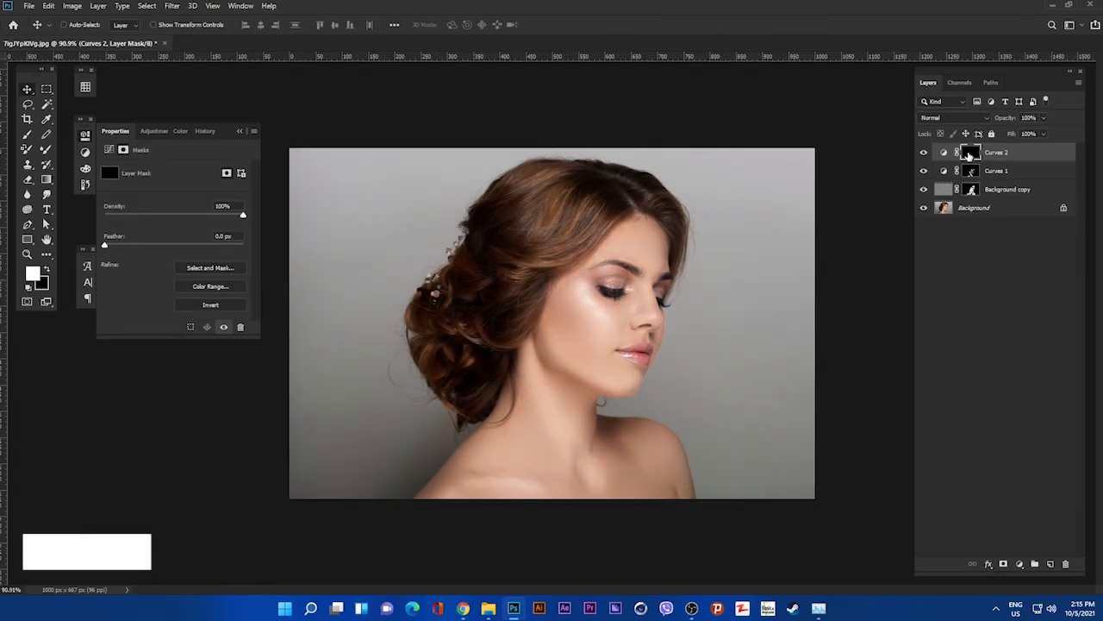
Paint white on the Curves 2 mask with a small soft brush to deepen the shadows around the nose
{"action": "key", "text": "b"}
{"action": "scroll", "coordinate": [628, 413], "scroll_direction": "up", "scroll_amount": 4}
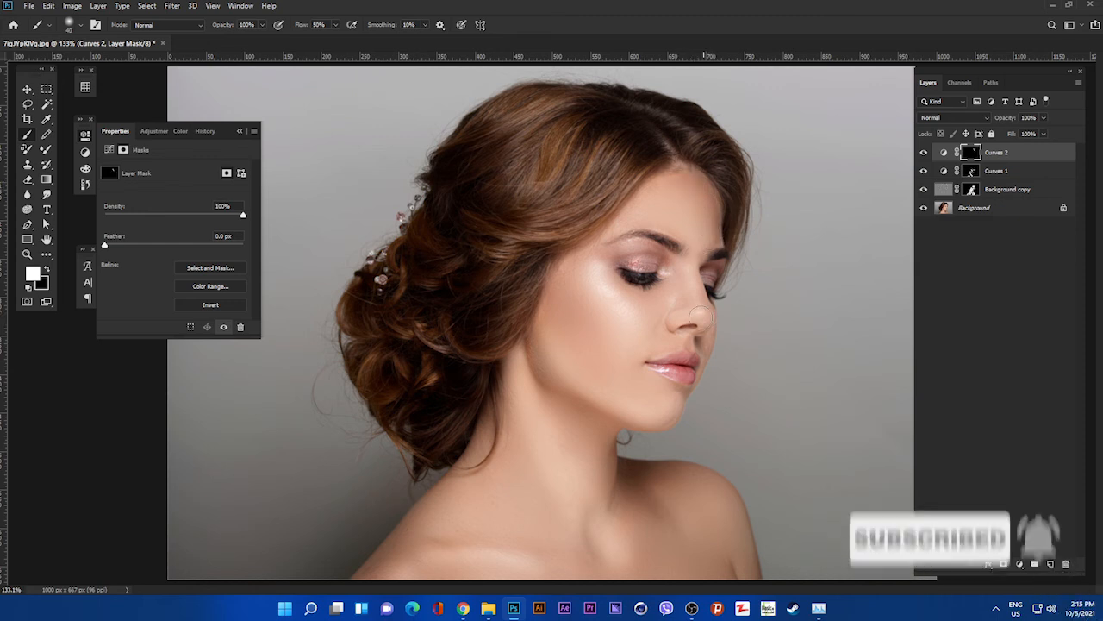
{"action": "key", "text": "["}
{"action": "key", "text": "["}
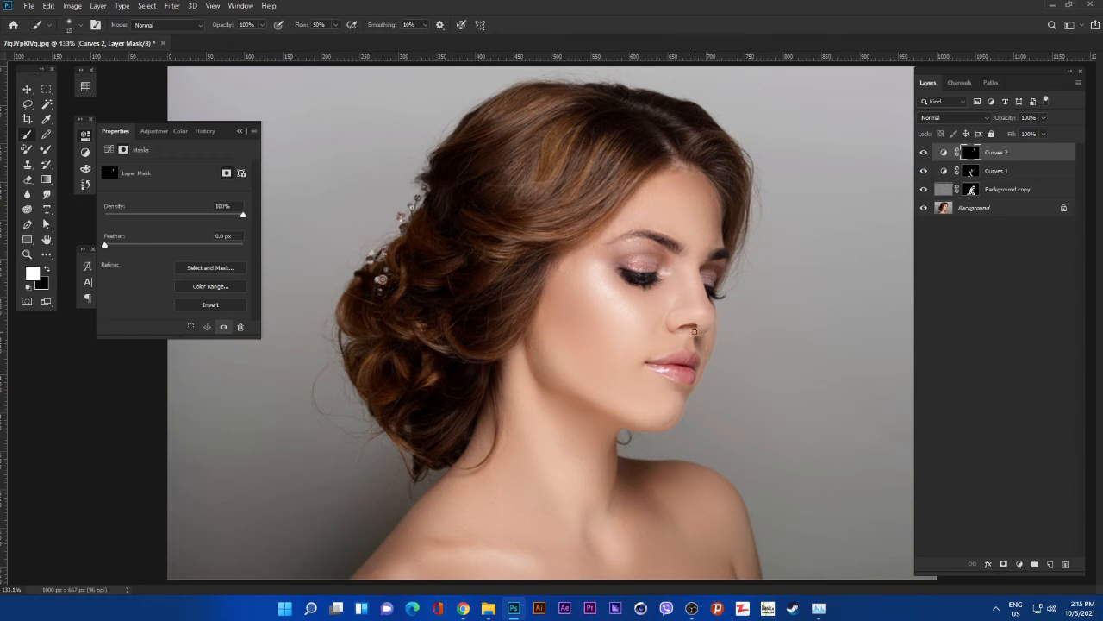
Paint the Curves 2 mask with a larger brush to darken the shadows at the neck base and the shoulder below the chin
{"action": "key", "text": "]"}
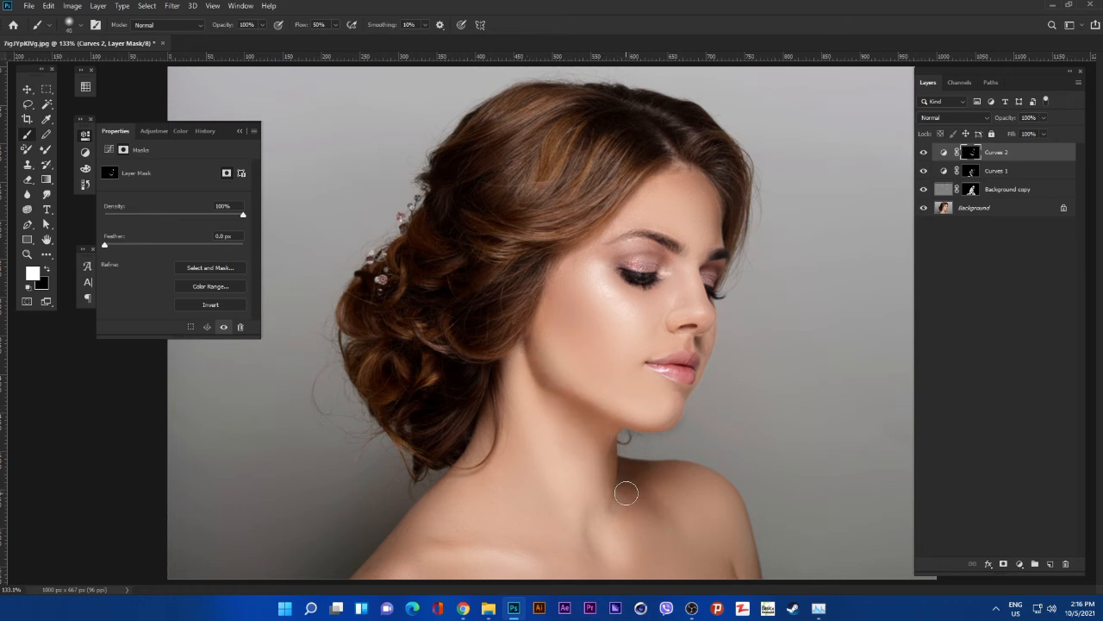
{"action": "key", "text": "bracketright"}
{"action": "key", "text": "bracketright"}
{"action": "key", "text": "bracketright"}
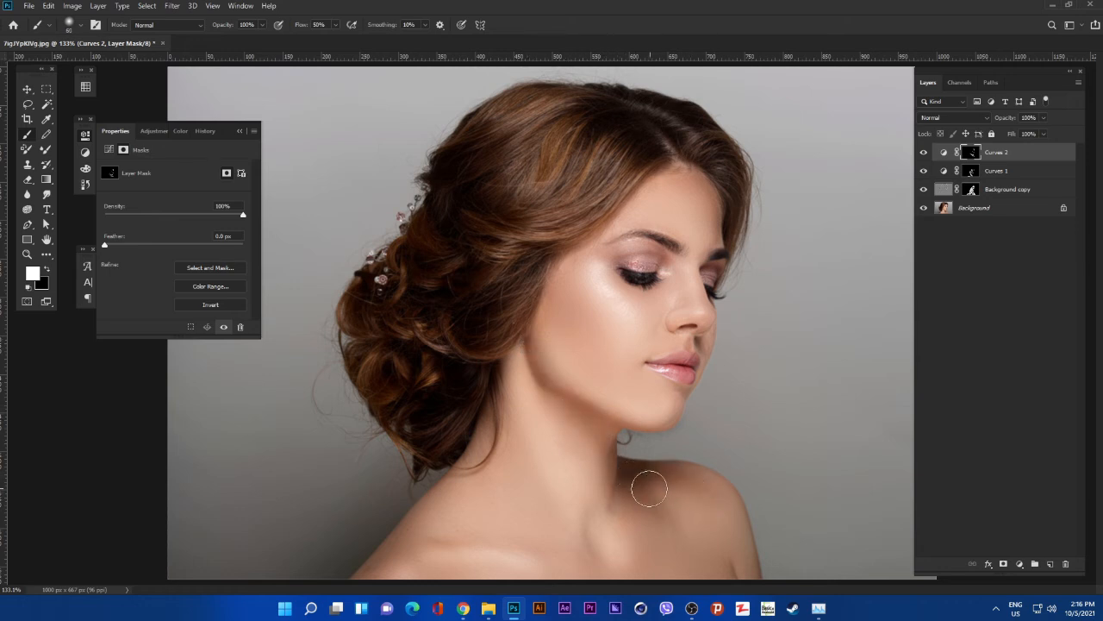
{"action": "left_click_drag", "start_coordinate": [656, 489], "coordinate": [688, 490]}
{"action": "key", "text": "bracketleft"}
{"action": "key", "text": "bracketleft"}
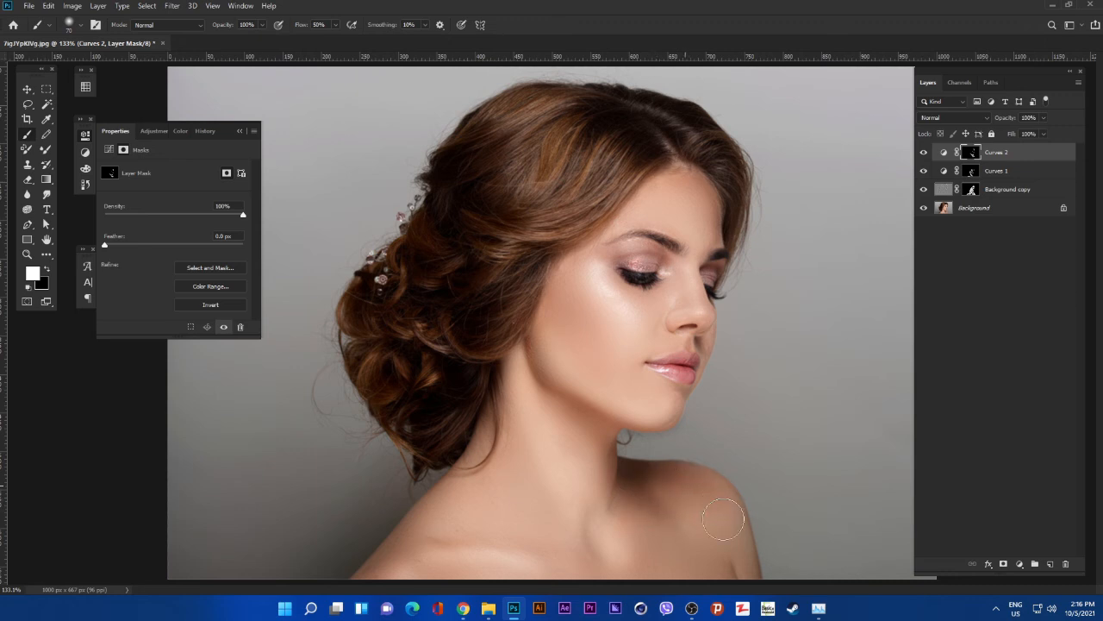
{"action": "key", "text": "bracketleft"}
{"action": "key", "text": "bracketleft"}
{"action": "key", "text": "bracketleft"}
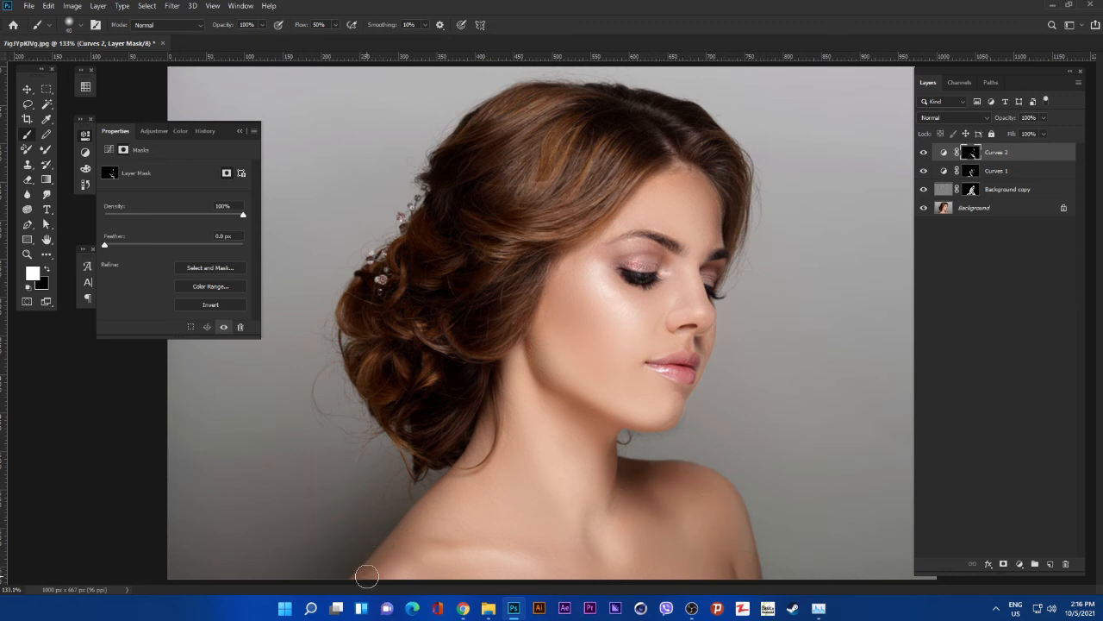
Paint the Curves 2 mask along the back shoulder edge, the neck beside the hair and the cheek, resizing the brush to fit
{"action": "mouse_move", "coordinate": [364, 576]}
{"action": "left_mouse_down"}
{"action": "mouse_move", "coordinate": [454, 483]}
{"action": "mouse_move", "coordinate": [482, 426]}
{"action": "left_mouse_up"}
{"action": "key", "text": "bracketright"}
{"action": "key", "text": "bracketright"}
{"action": "key", "text": "bracketright"}
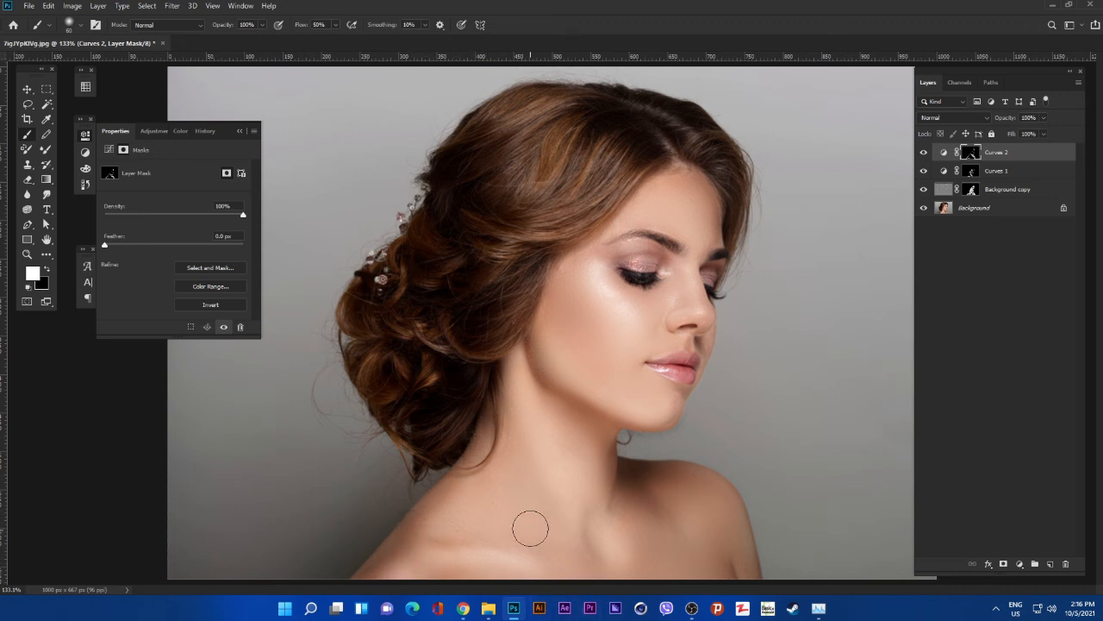
{"action": "key", "text": "bracketright"}
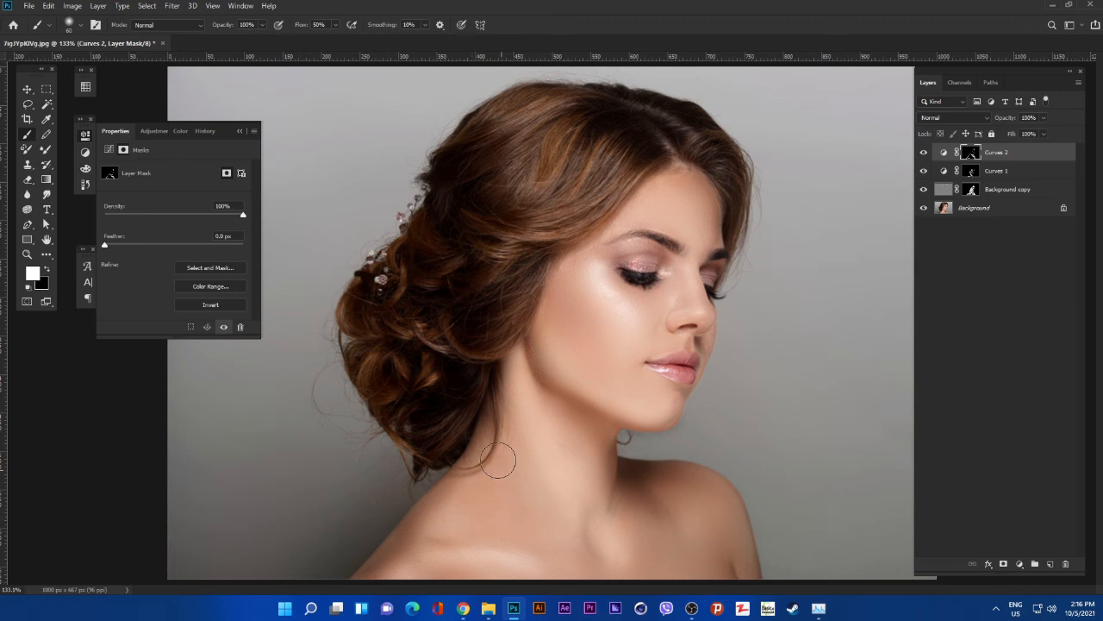
{"action": "key", "text": "bracketleft"}
{"action": "key", "text": "bracketleft"}
{"action": "key", "text": "bracketleft"}
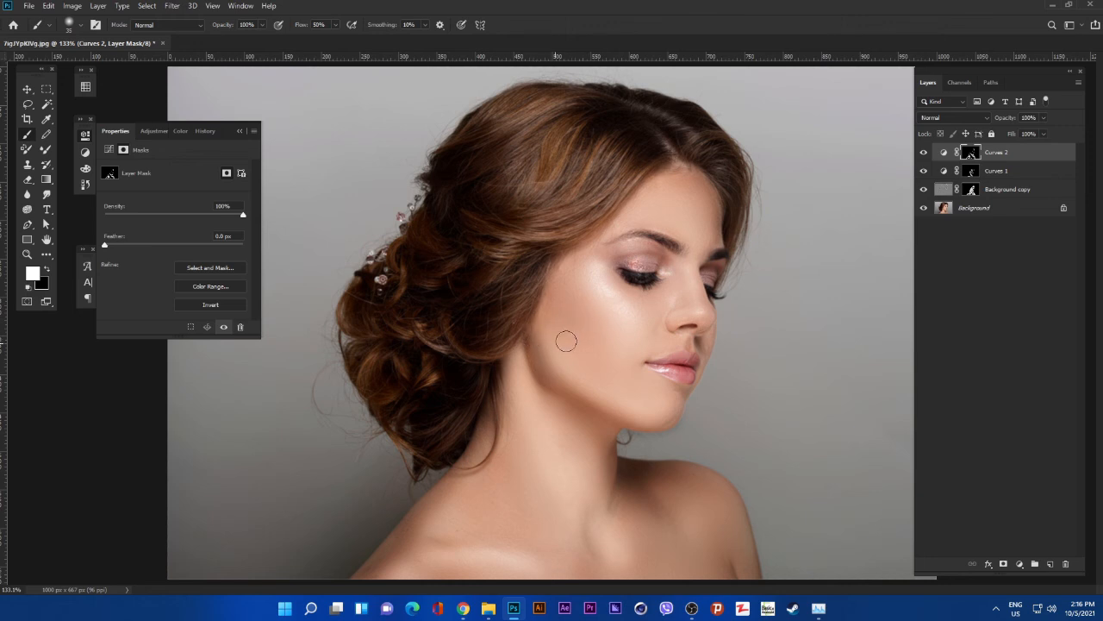
Compare the portrait with Curves 2 hidden and shown, and lower the layer's opacity to 60%
{"action": "key", "text": "v"}
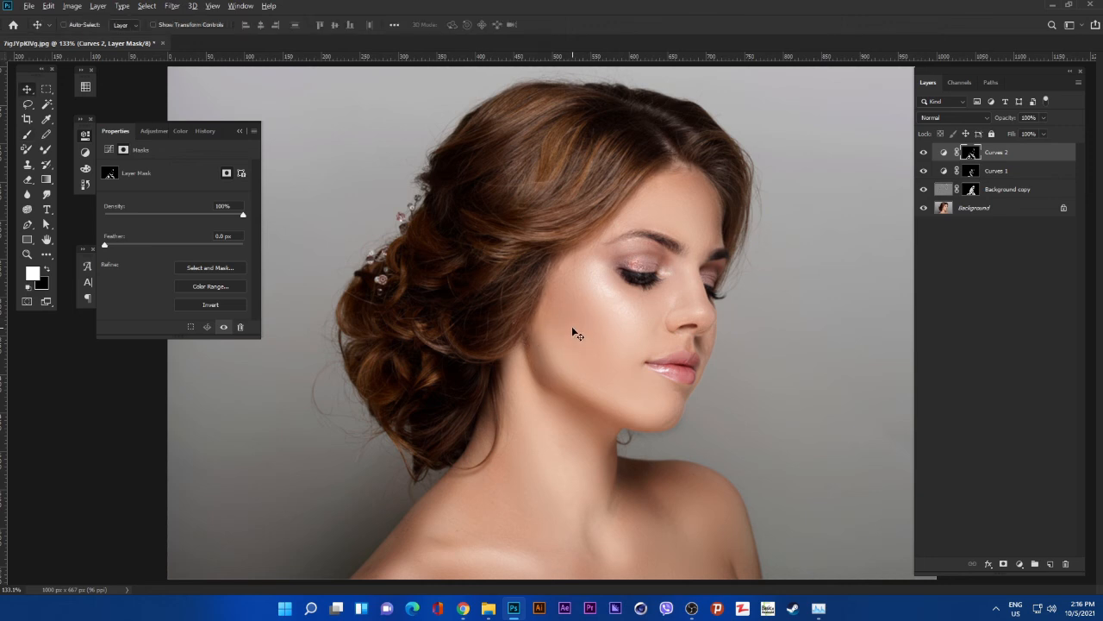
{"action": "key", "text": "ctrl+1"}
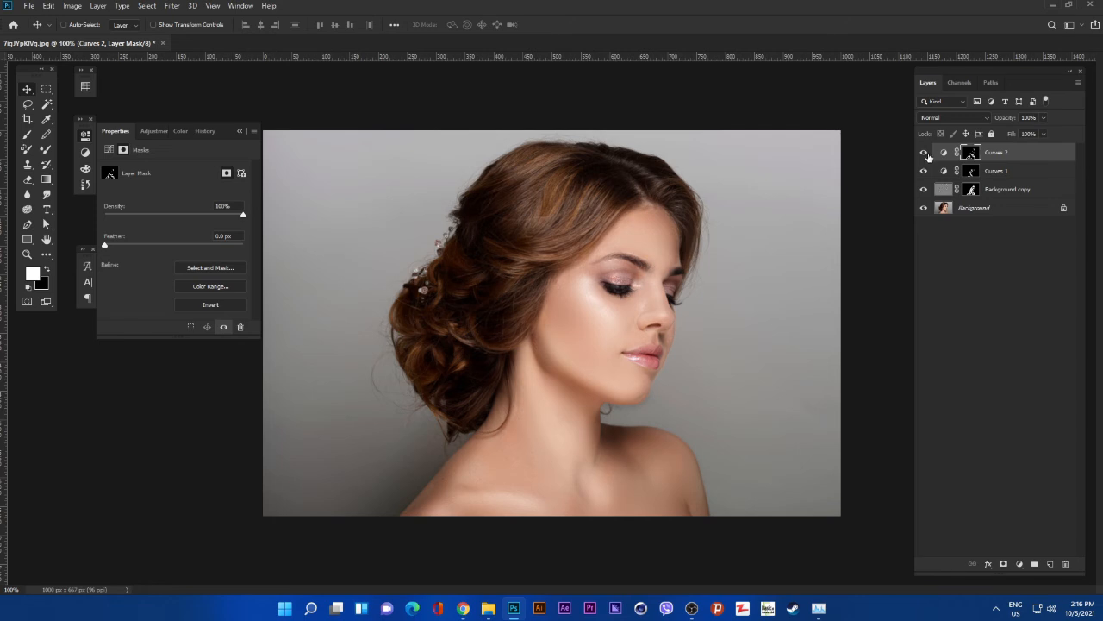
{"action": "left_click", "coordinate": [925, 154]}
{"action": "left_click", "coordinate": [925, 153]}
{"action": "left_click_drag", "start_coordinate": [1009, 121], "coordinate": [996, 120]}
Compare the dodged and burned portrait with the original Background layer alone
{"action": "left_click", "coordinate": [925, 209], "text": "alt"}
{"action": "left_click", "coordinate": [924, 209], "text": "alt"}
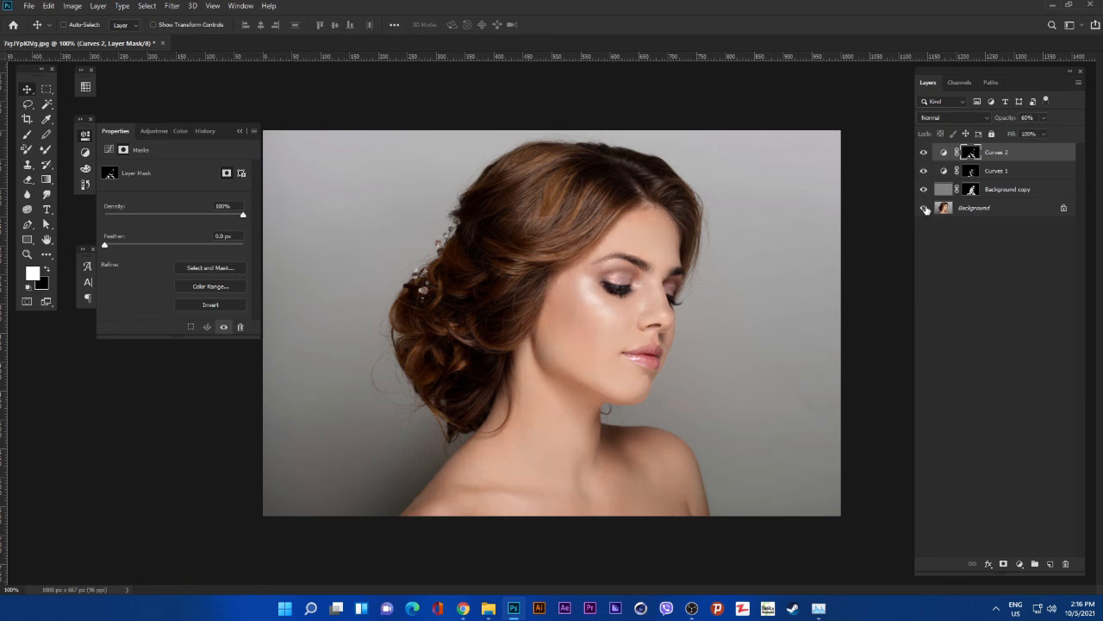
{"action": "left_click", "coordinate": [924, 208], "text": "alt"}
{"action": "left_click", "coordinate": [925, 208], "text": "alt"}
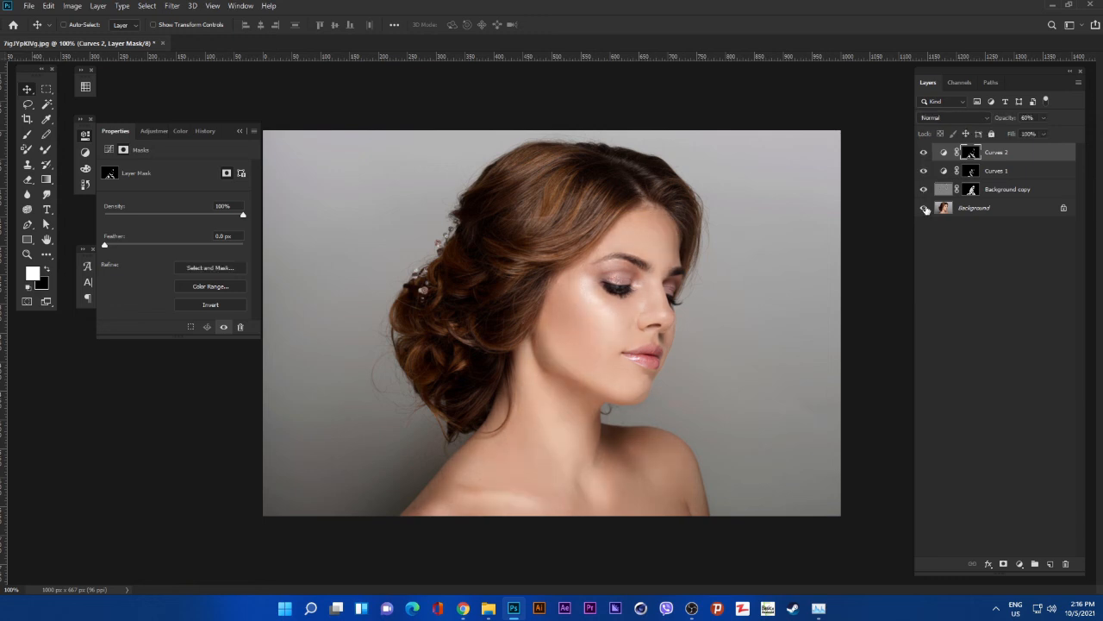
Add a third Curves adjustment layer above Curves 2 and move its white and black points slightly inward to increase contrast
{"action": "left_click", "coordinate": [1014, 156]}
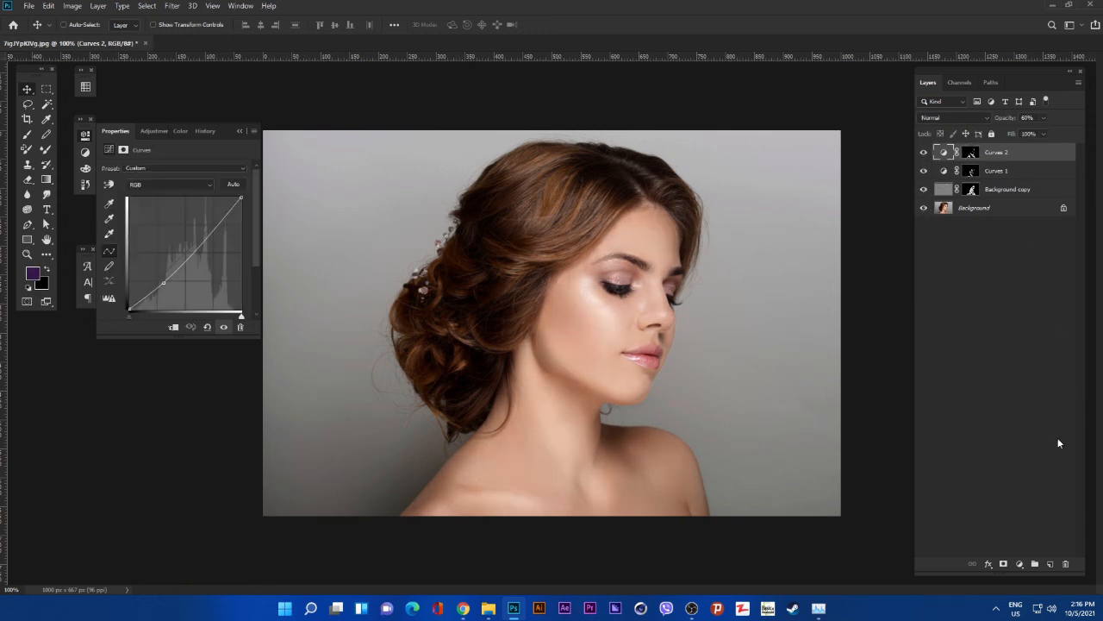
{"action": "left_click", "coordinate": [1019, 563]}
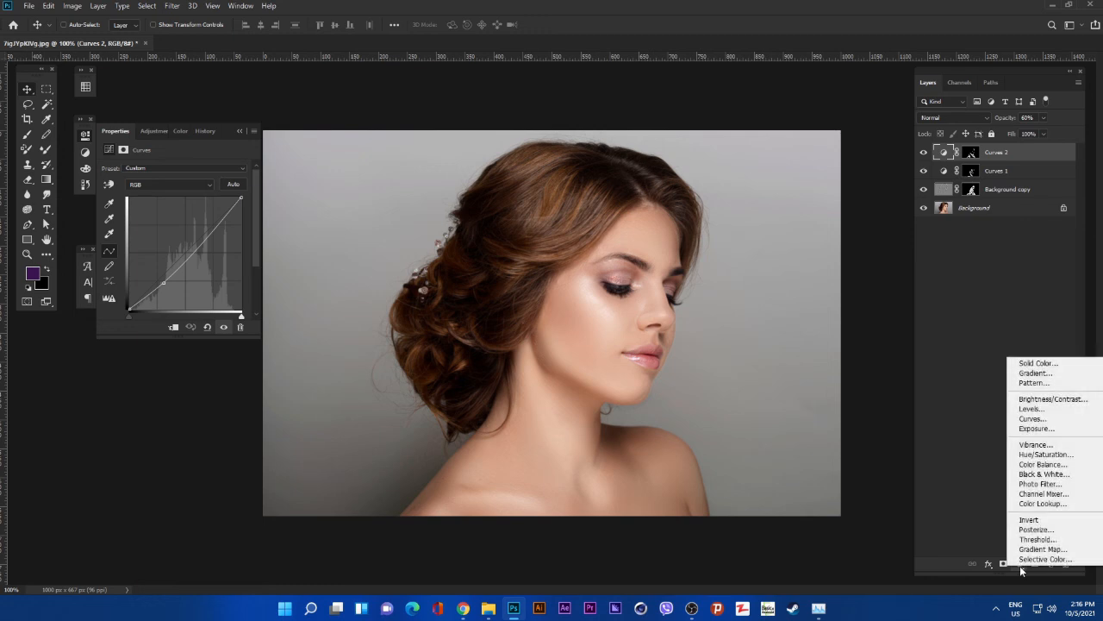
{"action": "left_click", "coordinate": [1070, 419]}
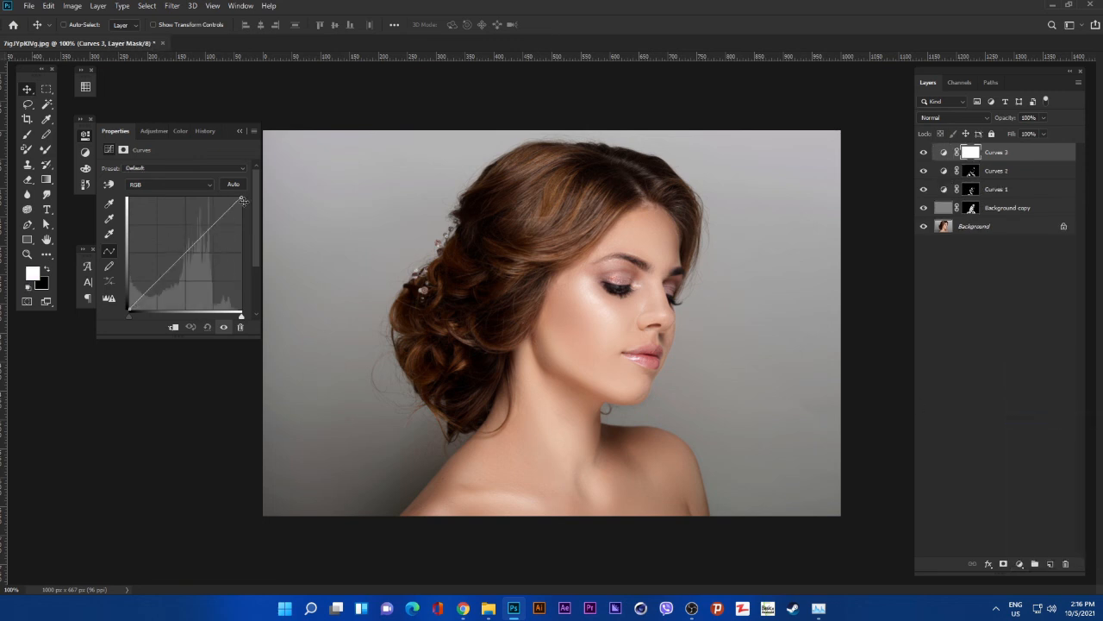
{"action": "left_click_drag", "start_coordinate": [240, 198], "coordinate": [236, 196]}
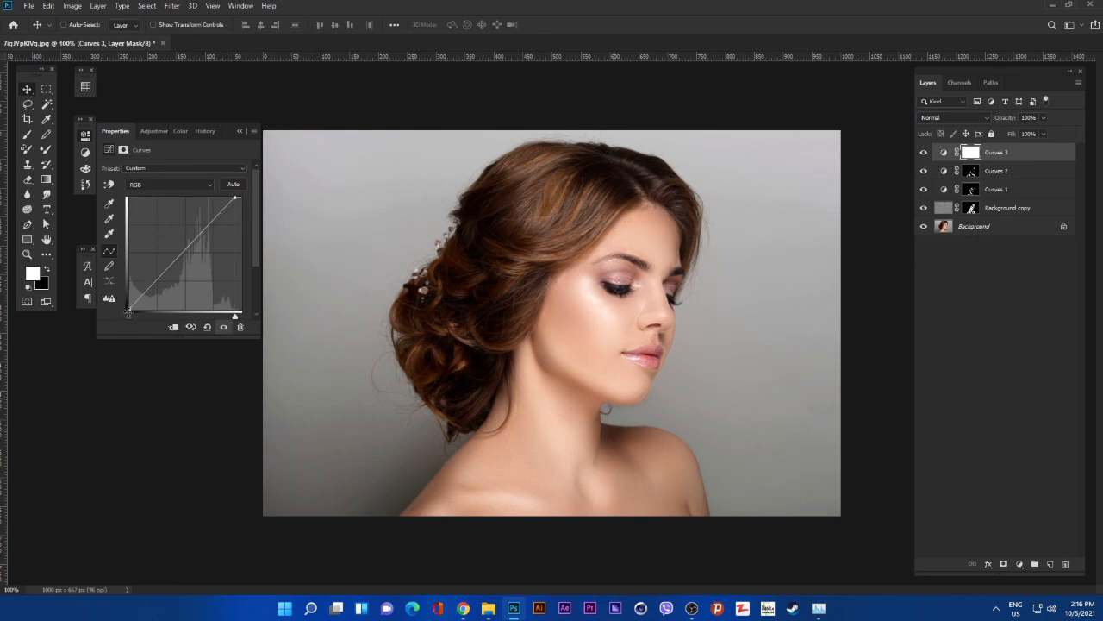
{"action": "left_click_drag", "start_coordinate": [129, 310], "coordinate": [130, 312]}
{"action": "left_click", "coordinate": [190, 186]}
{"action": "left_click", "coordinate": [1031, 153]}
Add a Color Balance layer on top, shift the midtones to +3 red and toward blue, and fine-tune the magenta-green balance
{"action": "left_click", "coordinate": [1020, 564]}
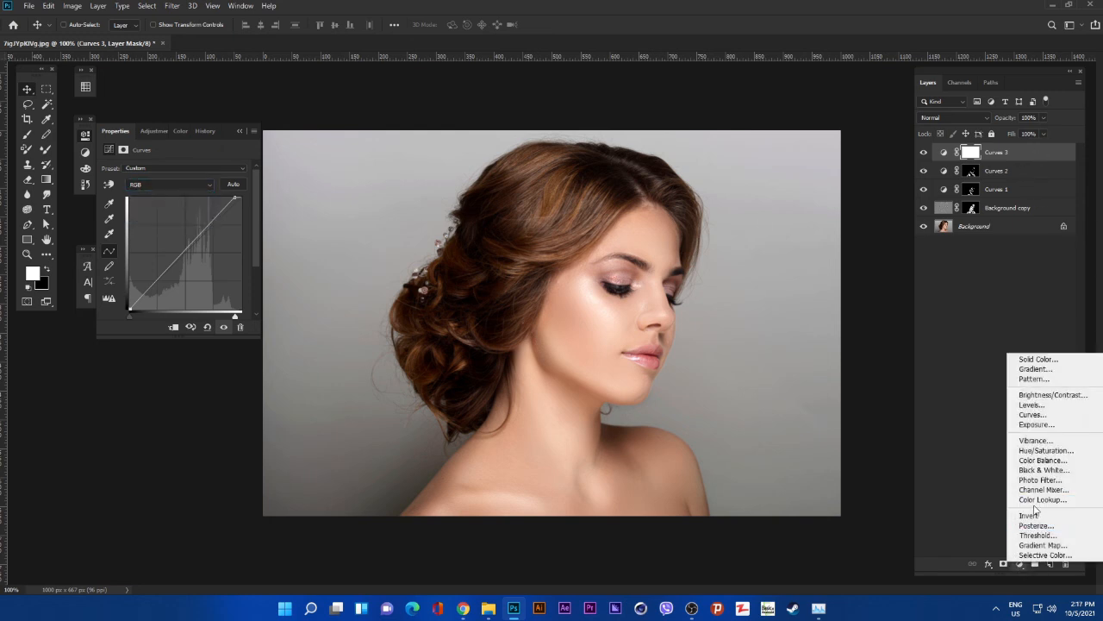
{"action": "left_click", "coordinate": [1043, 459]}
{"action": "scroll", "coordinate": [677, 339], "scroll_direction": "down", "scroll_amount": 2}
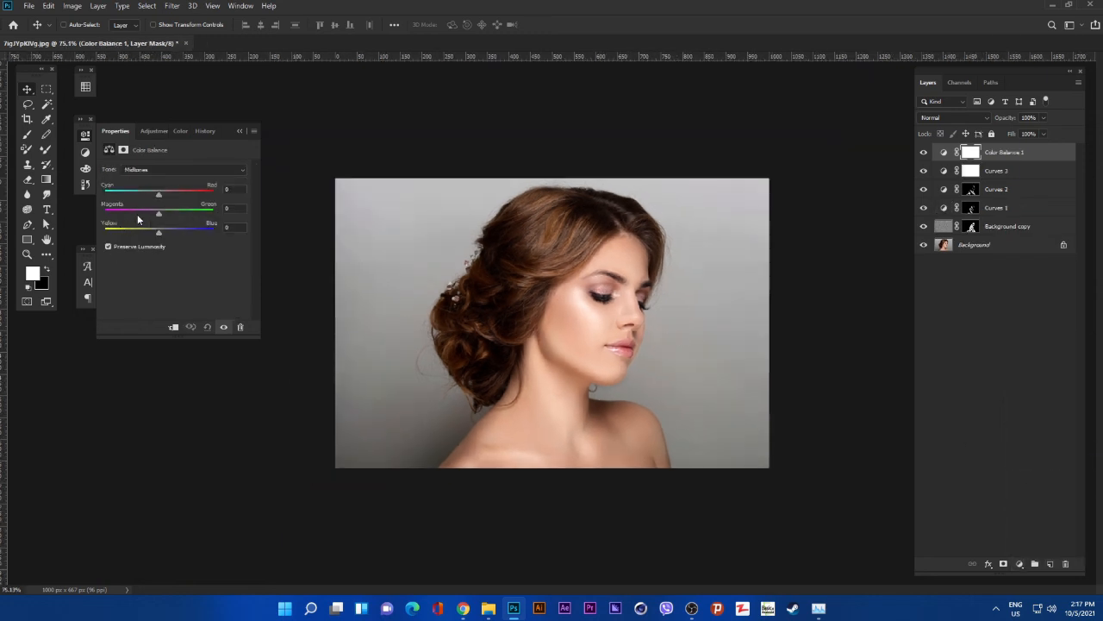
{"action": "scroll", "coordinate": [695, 248], "scroll_direction": "up", "scroll_amount": 1}
{"action": "scroll", "coordinate": [490, 260], "scroll_direction": "up", "scroll_amount": 1}
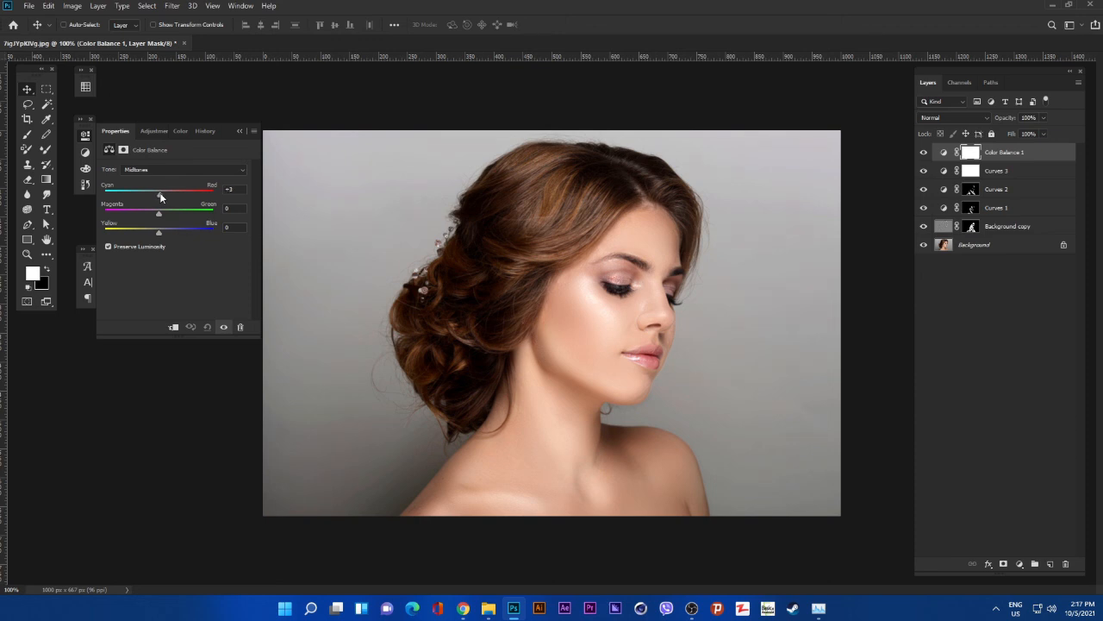
{"action": "left_click_drag", "start_coordinate": [158, 233], "coordinate": [164, 234]}
{"action": "left_click_drag", "start_coordinate": [158, 213], "coordinate": [160, 214]}
{"action": "left_click", "coordinate": [940, 293]}
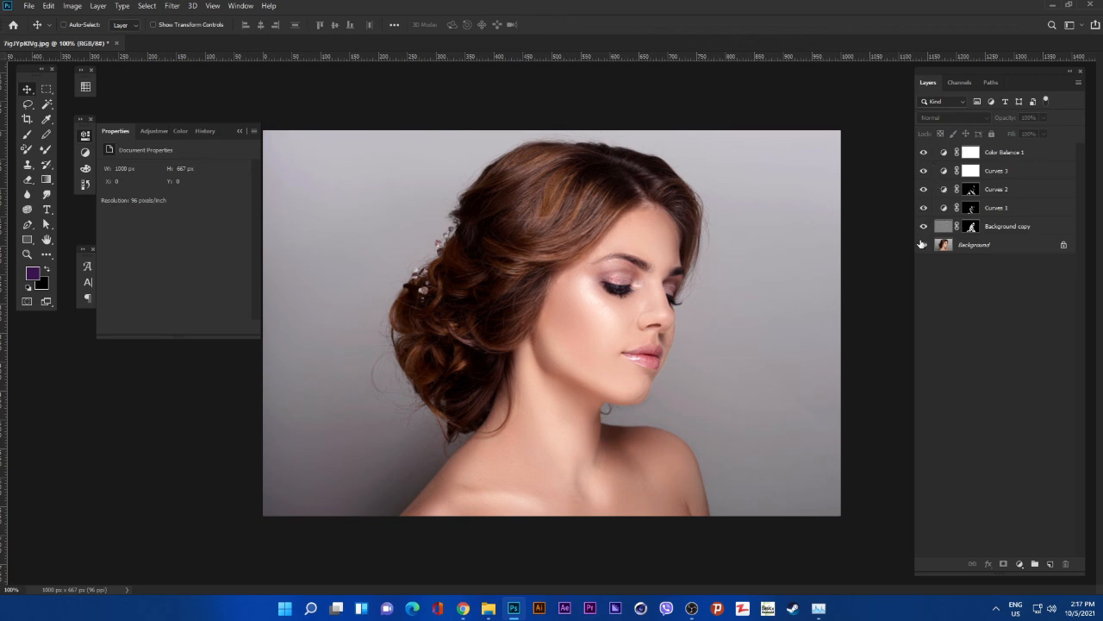
Compare the color-graded portrait with the original, and examine the retouched jaw, lips and neck up close
{"action": "left_click", "coordinate": [923, 245], "text": "alt"}
{"action": "left_click", "coordinate": [924, 246], "text": "alt"}
{"action": "left_click", "coordinate": [923, 247], "text": "alt"}
{"action": "left_click", "coordinate": [923, 246], "text": "alt"}
{"action": "scroll", "coordinate": [621, 336], "scroll_direction": "up", "scroll_amount": 3}
{"action": "scroll", "coordinate": [634, 331], "scroll_direction": "up", "scroll_amount": 5}
{"action": "left_click_drag", "start_coordinate": [525, 419], "coordinate": [631, 197]}
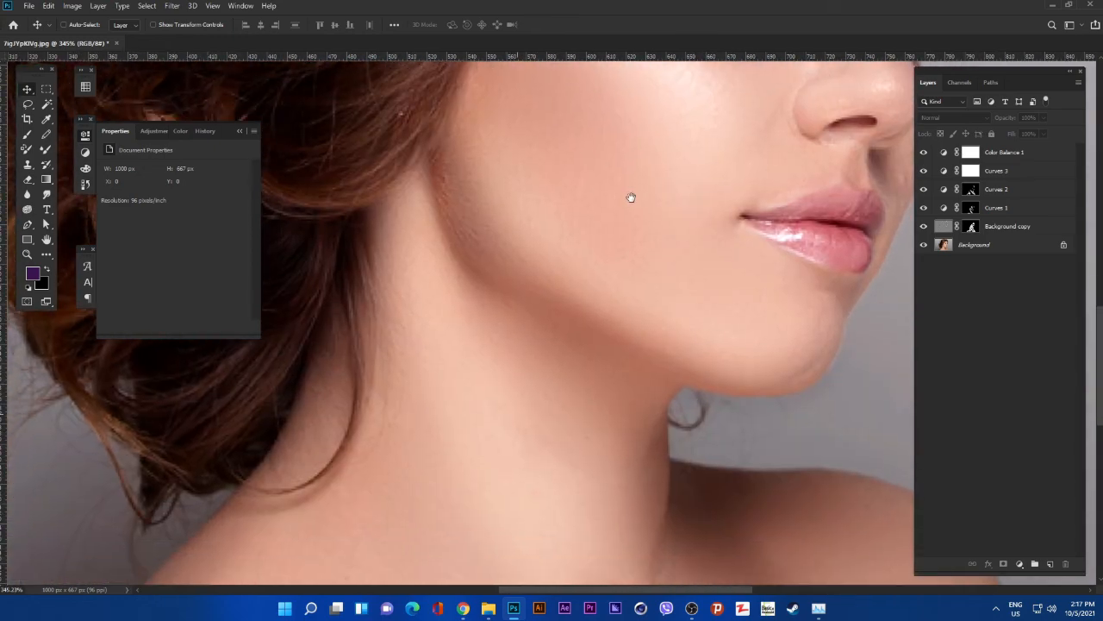
{"action": "scroll", "coordinate": [631, 198], "scroll_direction": "down", "scroll_amount": 6}
{"action": "scroll", "coordinate": [636, 204], "scroll_direction": "down", "scroll_amount": 1}
{"action": "left_click", "coordinate": [241, 131]}
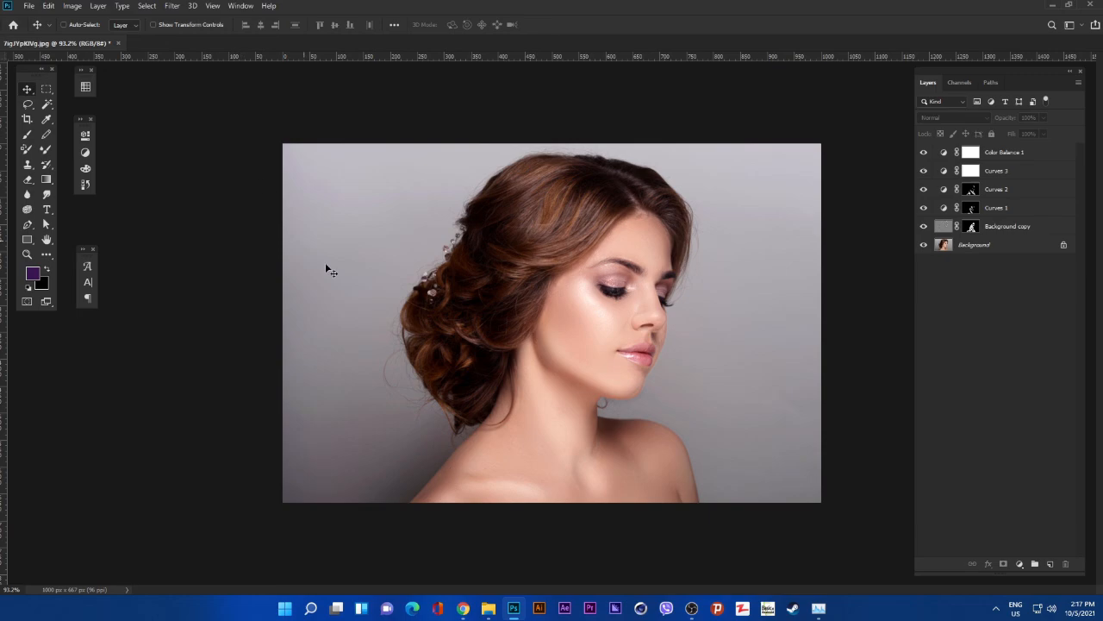